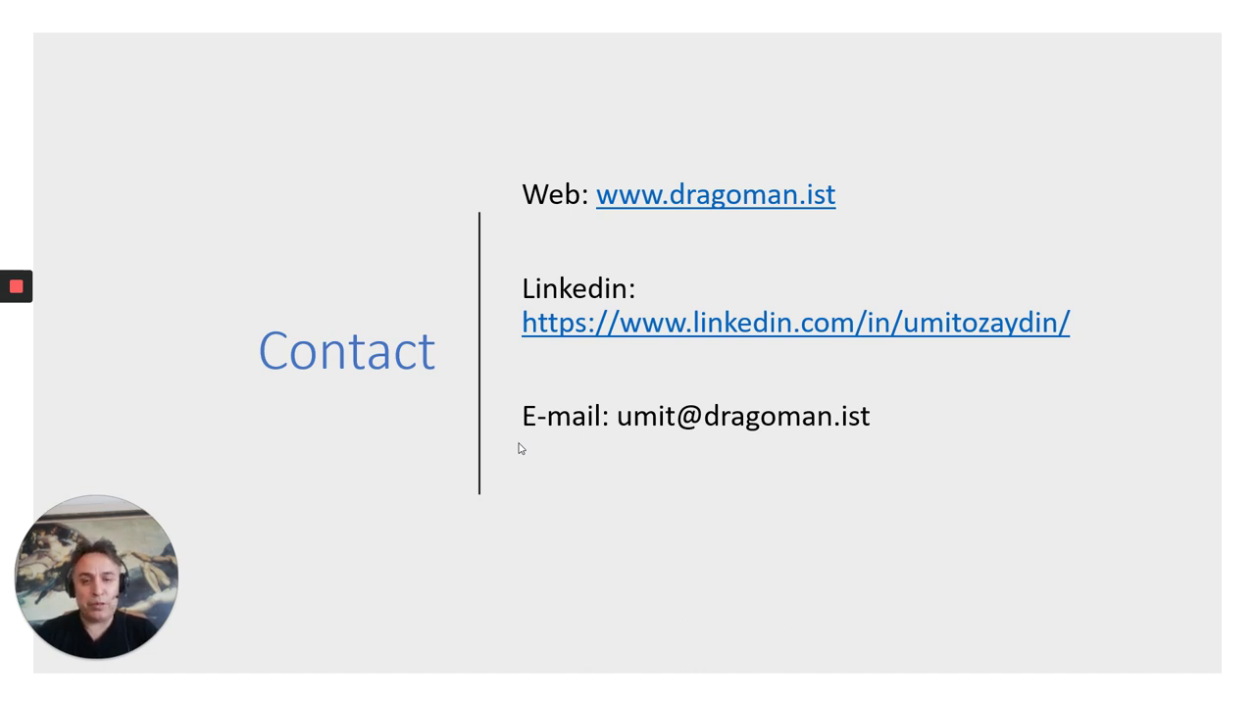
# Leave the slide show and switch to Chrome to open Zoom's plans and pricing page
pyautogui.press('Escape')
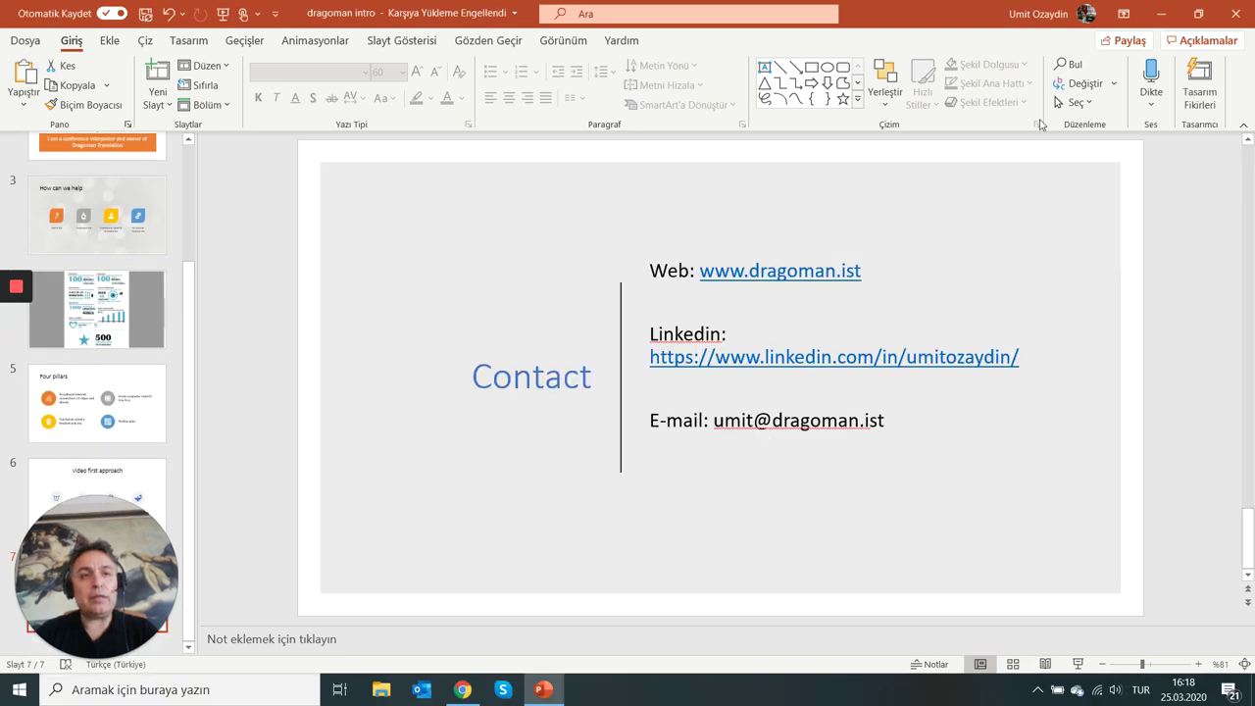
pyautogui.click(1160, 11)
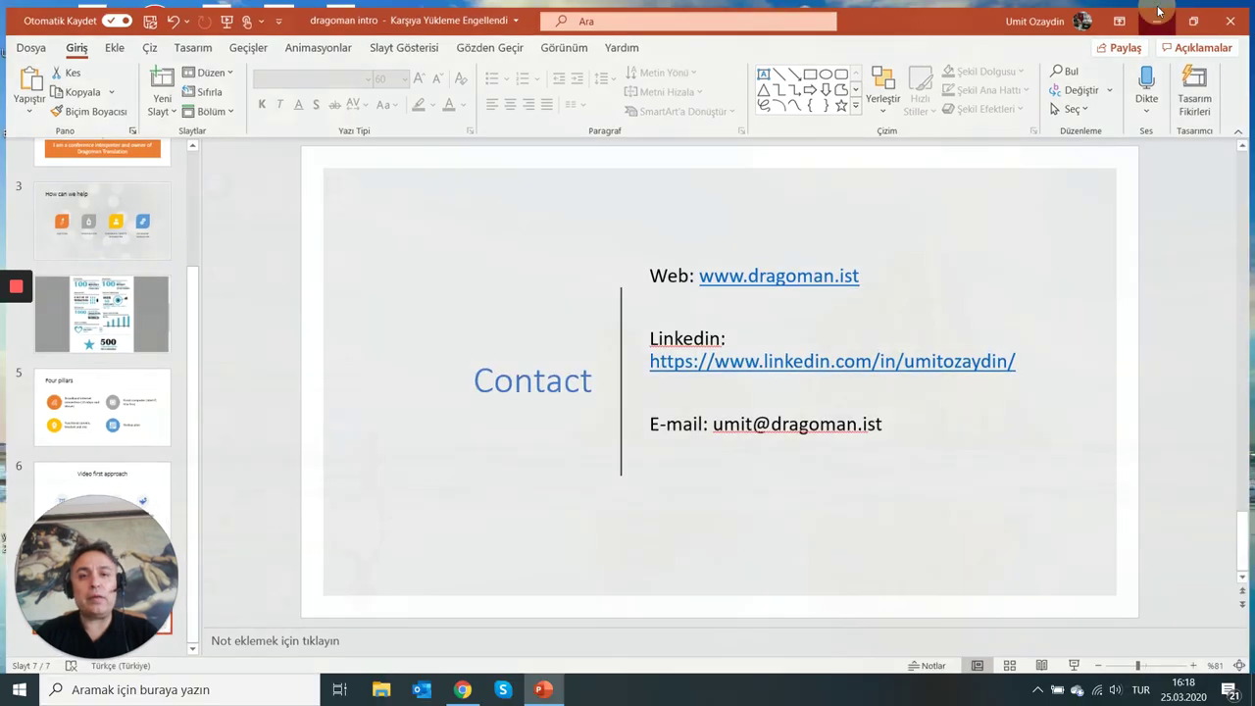
pyautogui.click(463, 690)
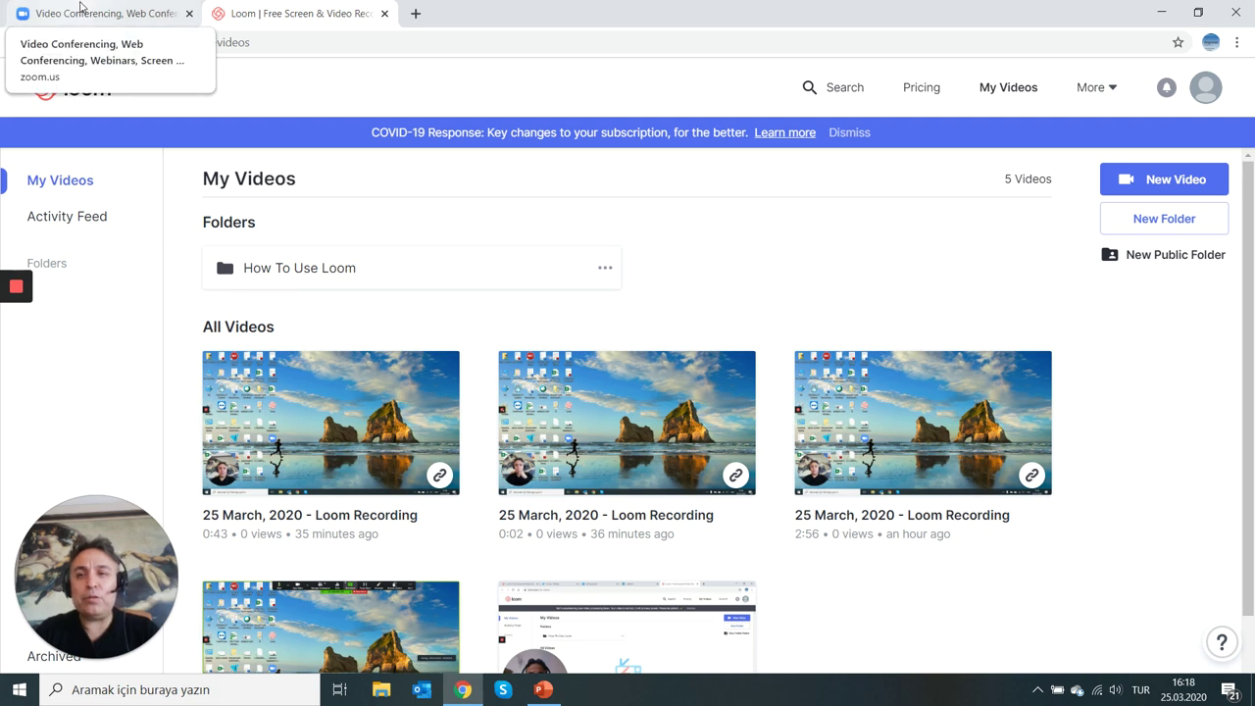
pyautogui.click(80, 10)
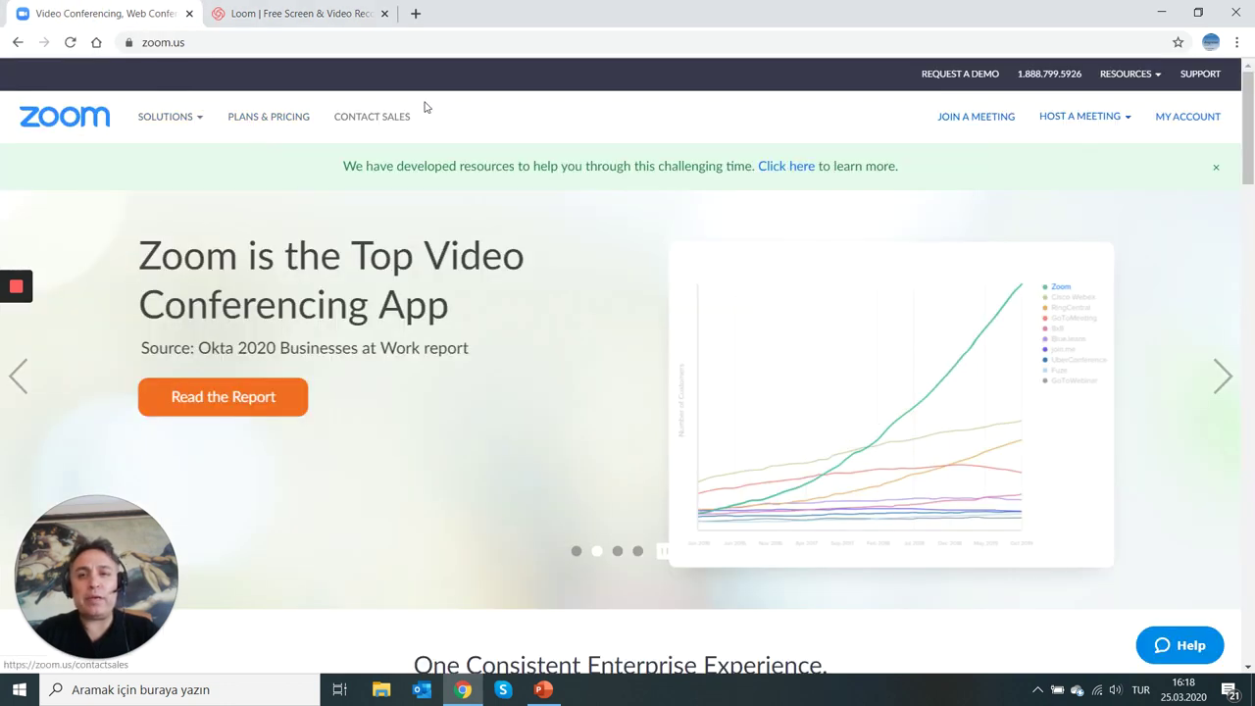
pyautogui.click(253, 118)
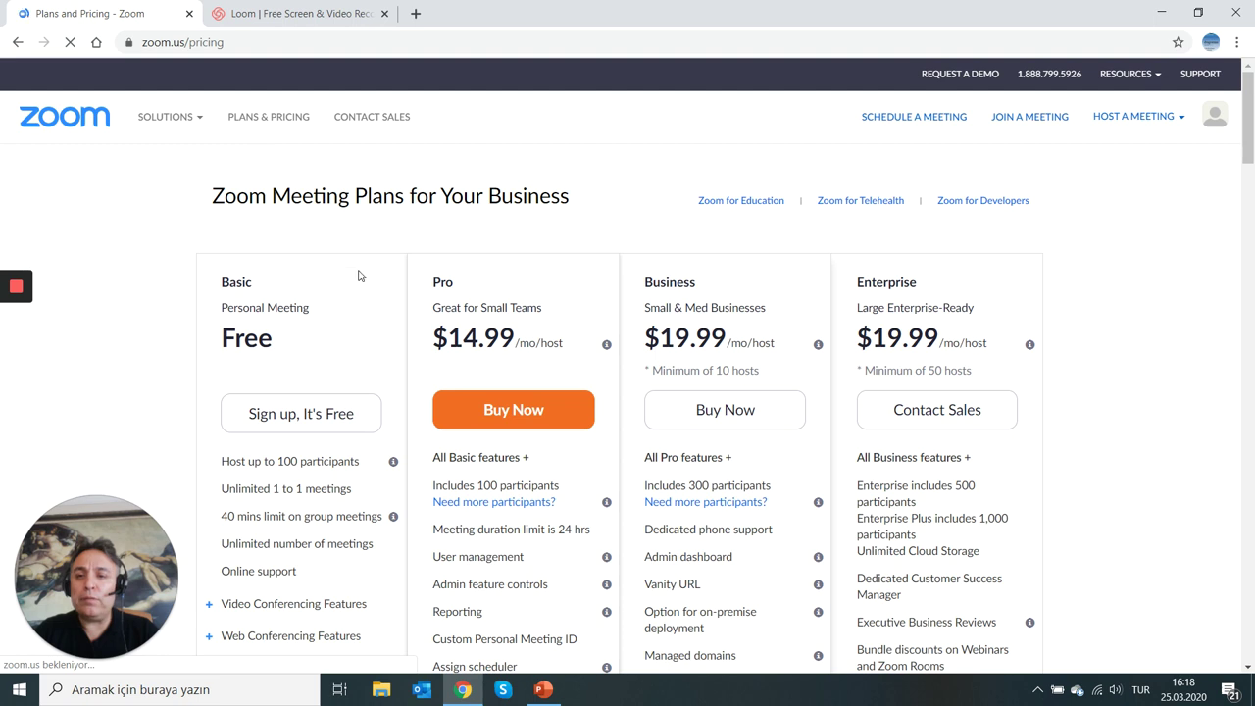
# Expand the optional add-on plans listed under the Pro plan
pyautogui.scroll(-3, 183, 294)
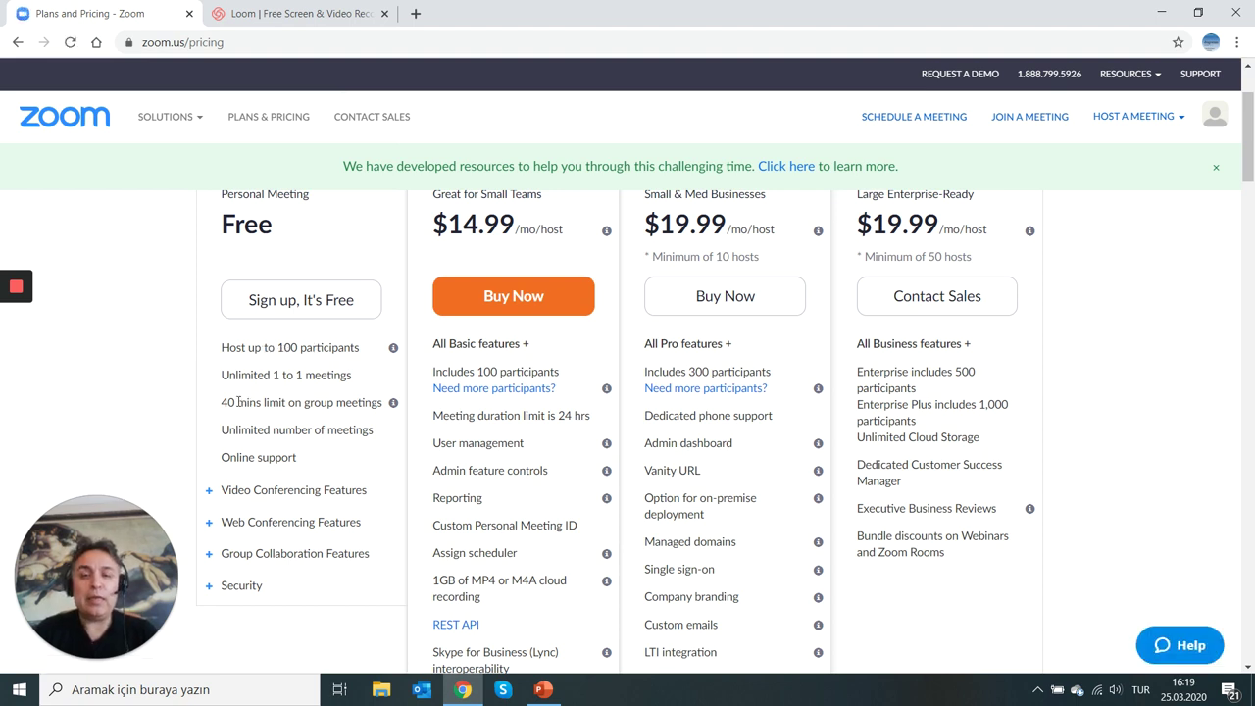
pyautogui.scroll(1, 238, 402)
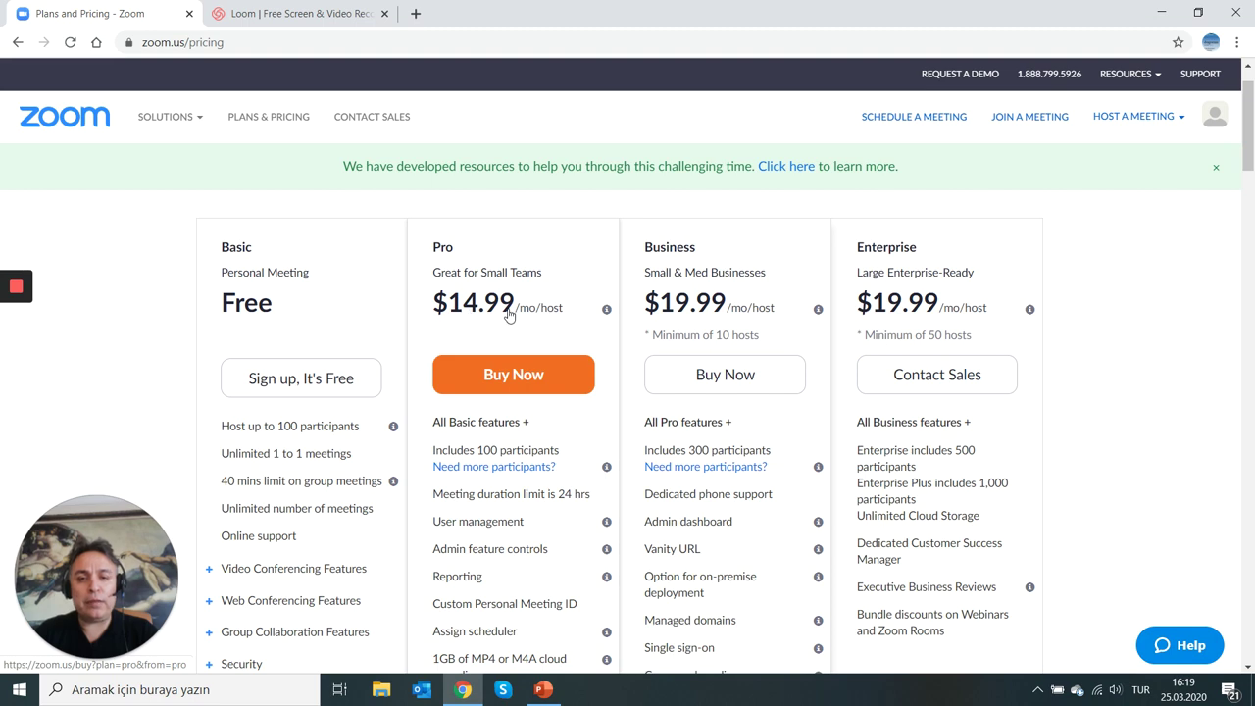
pyautogui.scroll(-6, 510, 314)
pyautogui.scroll(2, 474, 377)
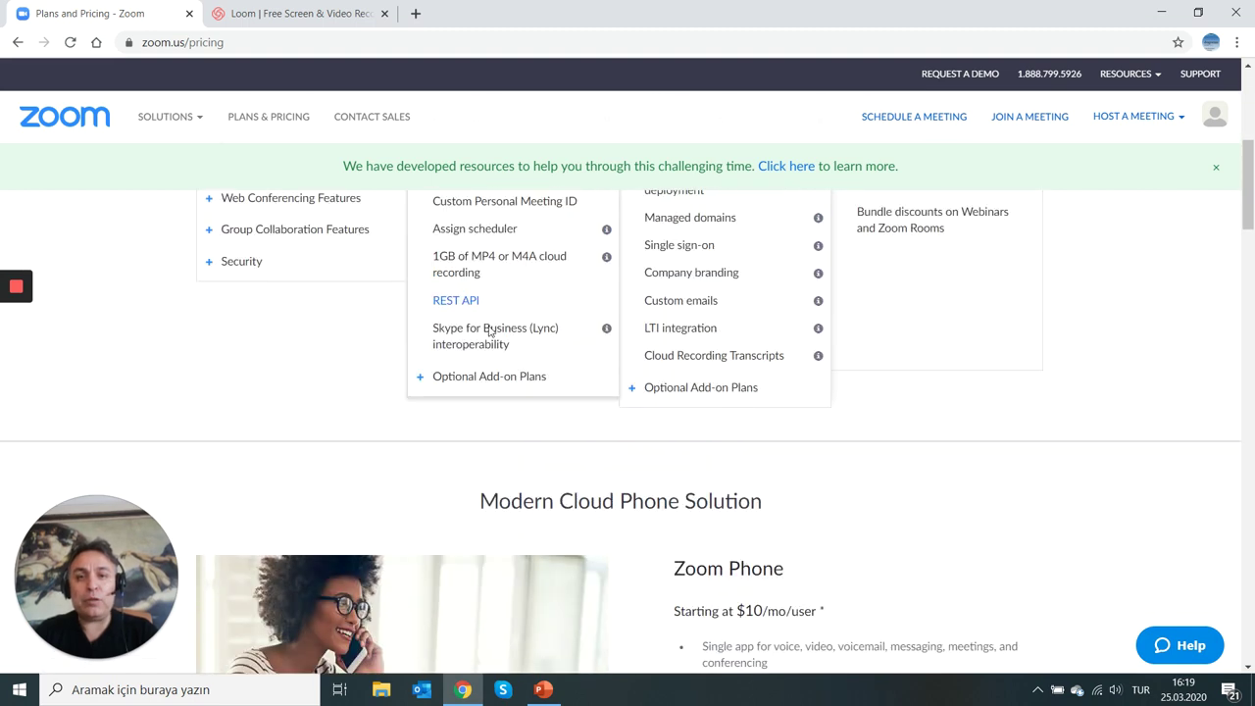
pyautogui.click(474, 377)
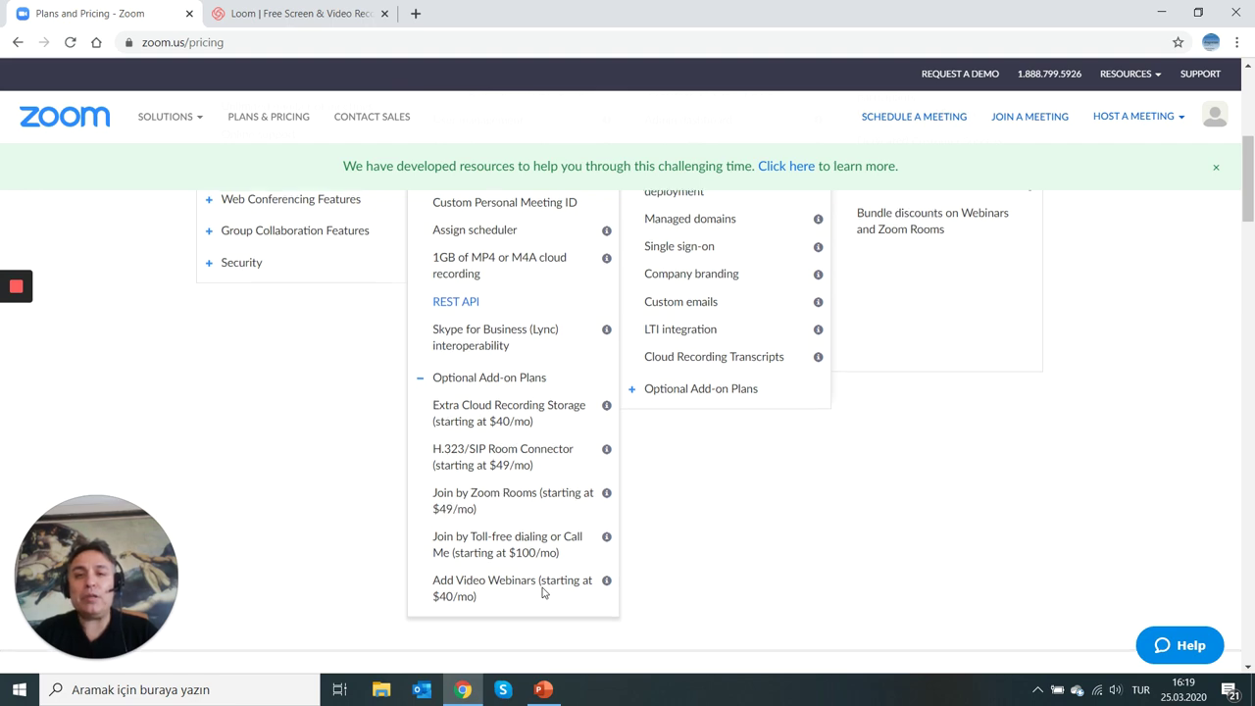
# Examine the Pro plan's add-ons, including Video Webinars, and compare the features of the Zoom meeting plans
pyautogui.scroll(3, 545, 592)
pyautogui.scroll(-4, 544, 593)
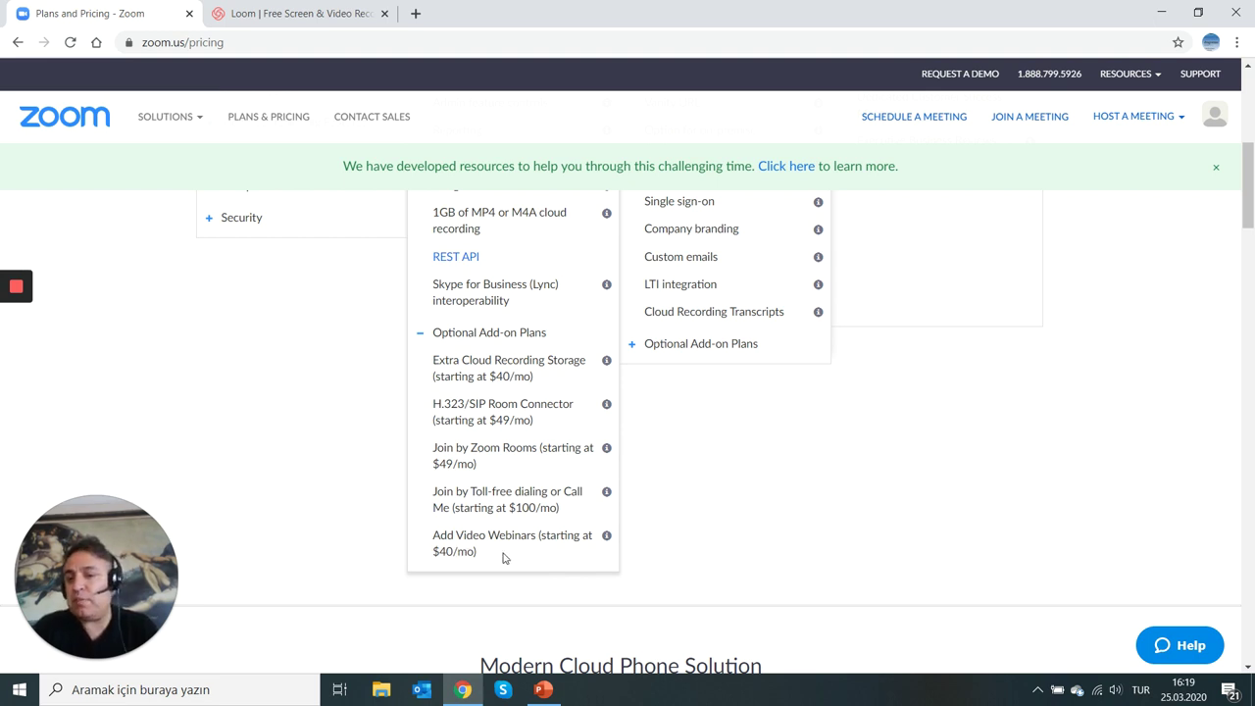
pyautogui.scroll(4, 503, 557)
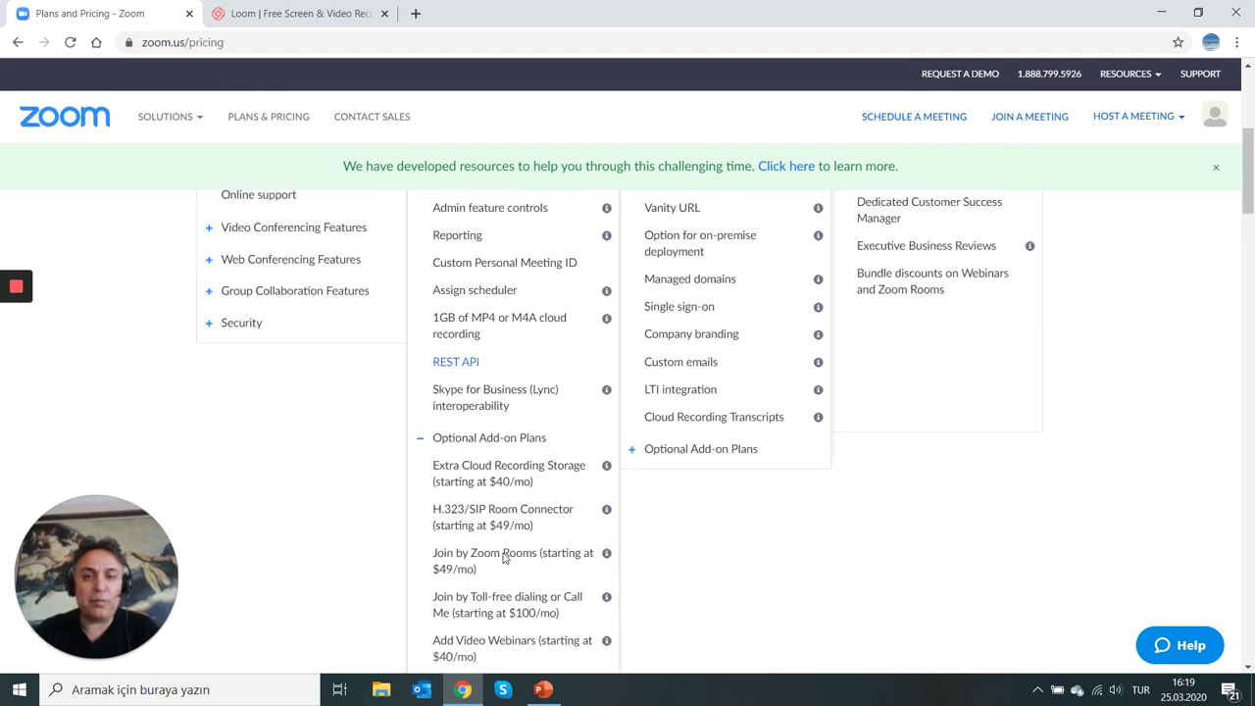
pyautogui.scroll(-1, 504, 557)
pyautogui.scroll(-2, 503, 557)
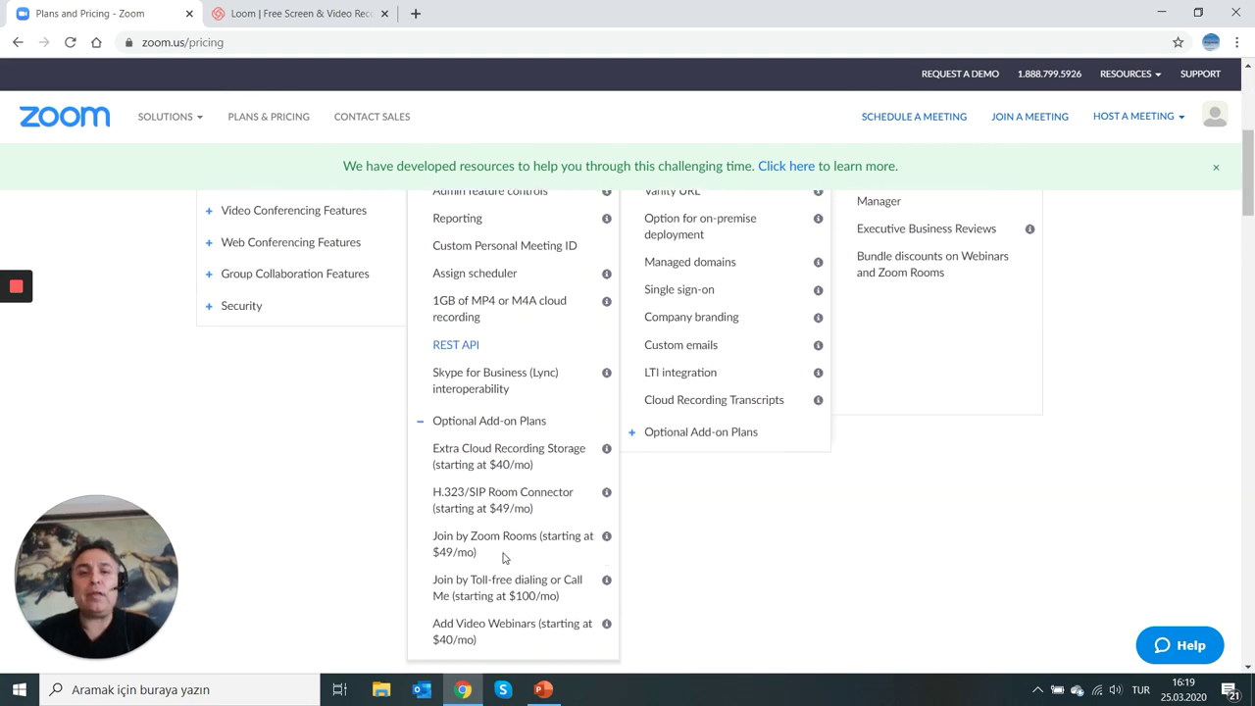
pyautogui.scroll(2, 503, 557)
pyautogui.scroll(2, 503, 557)
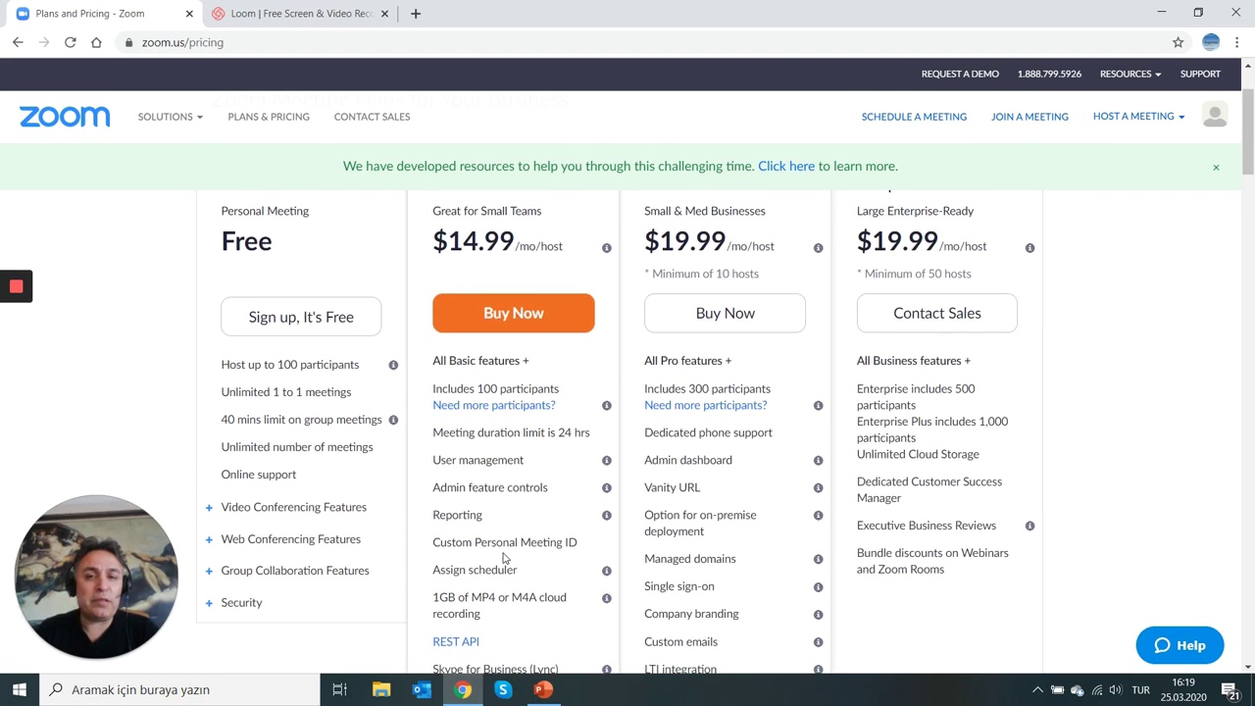
pyautogui.scroll(1, 503, 557)
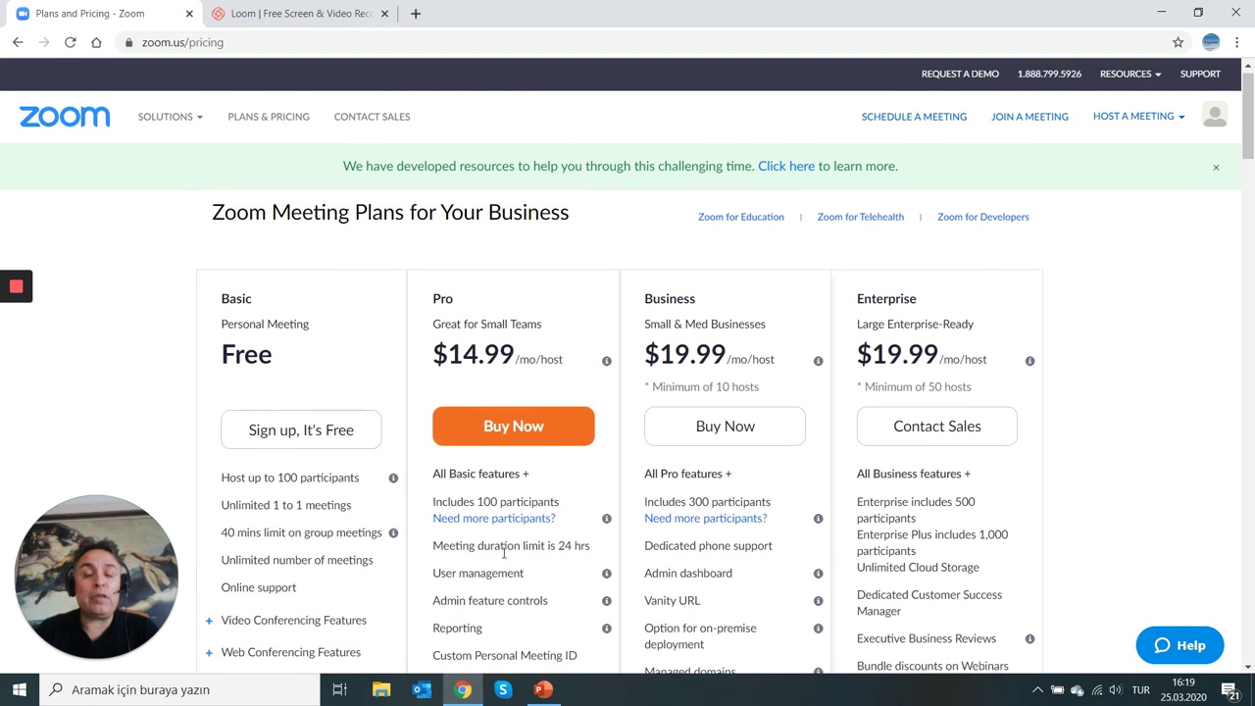
pyautogui.scroll(-1, 503, 558)
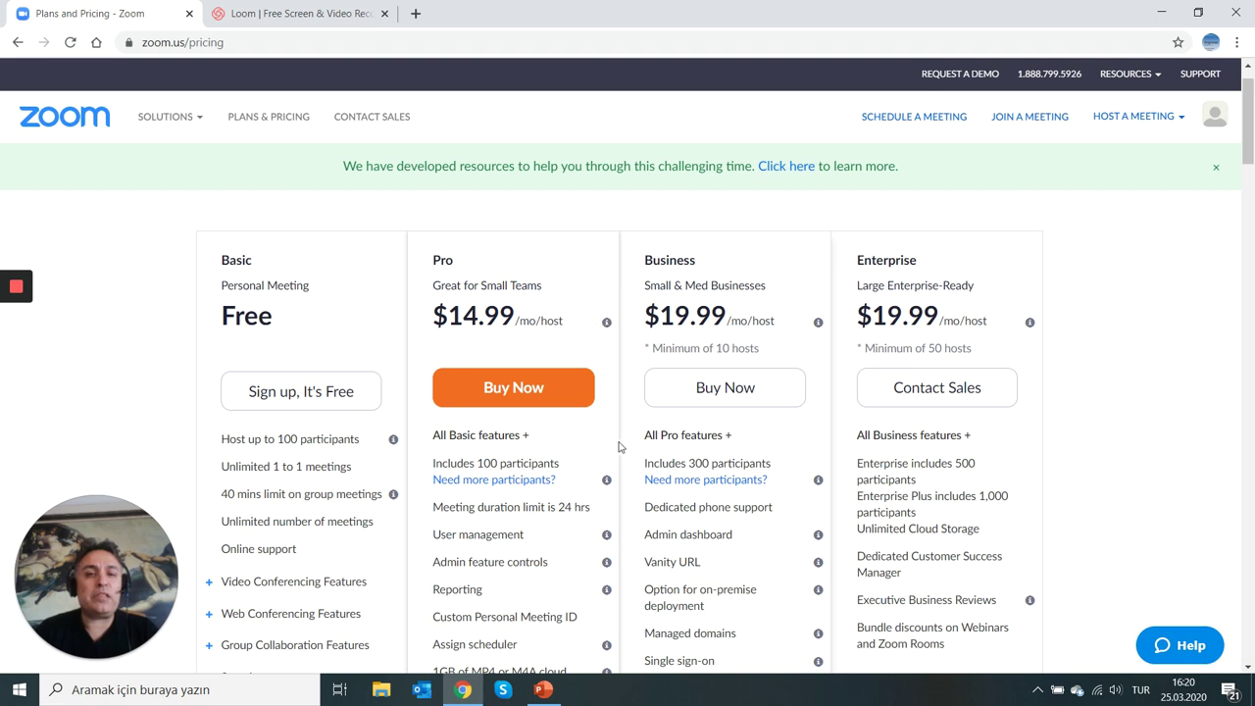
# Check which account is signed in to Zoom and its licence status
pyautogui.click(1219, 123)
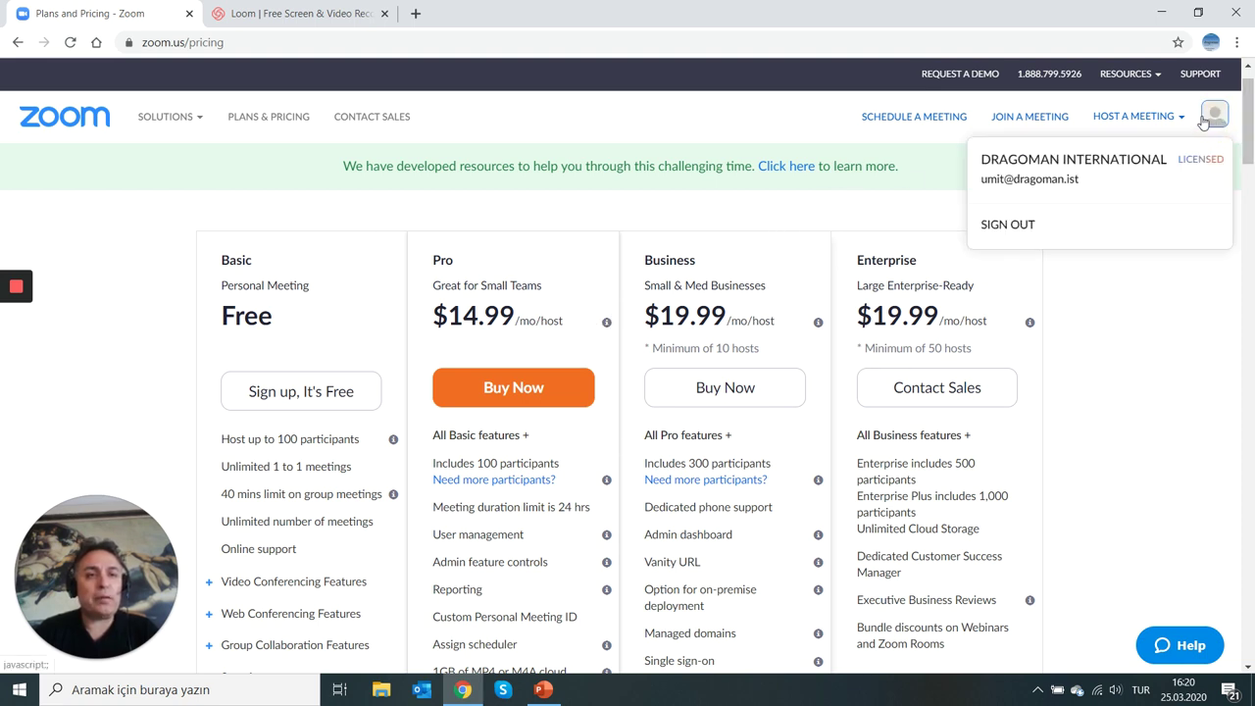
pyautogui.click(1170, 284)
pyautogui.moveTo(1155, 122)
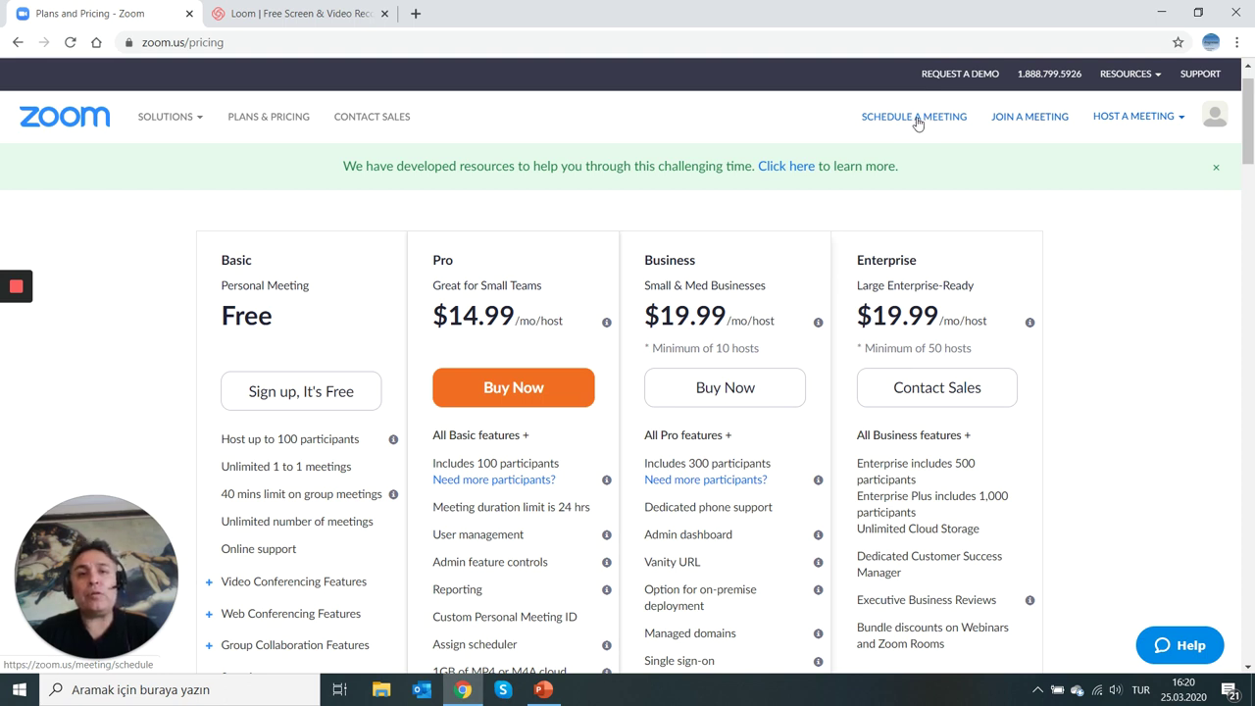
# Return to the Zoom home page and open the personal settings of the signed-in account
pyautogui.click(76, 125)
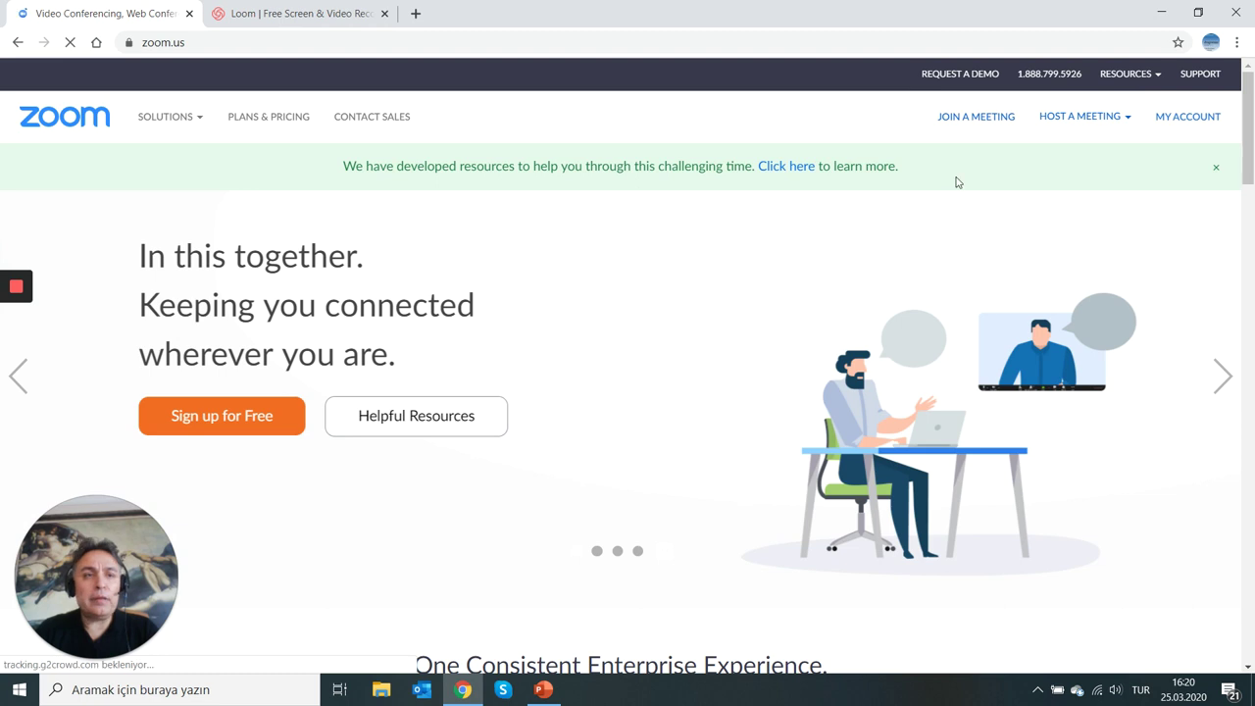
pyautogui.click(1182, 120)
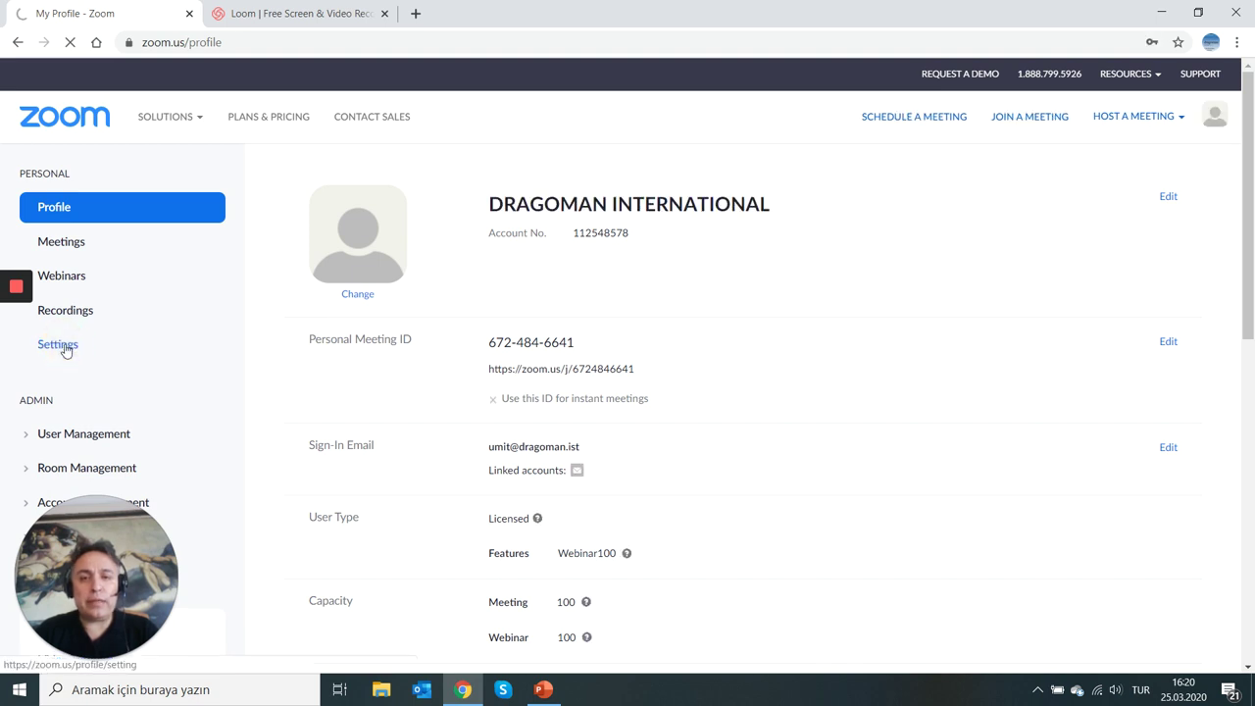
pyautogui.click(61, 346)
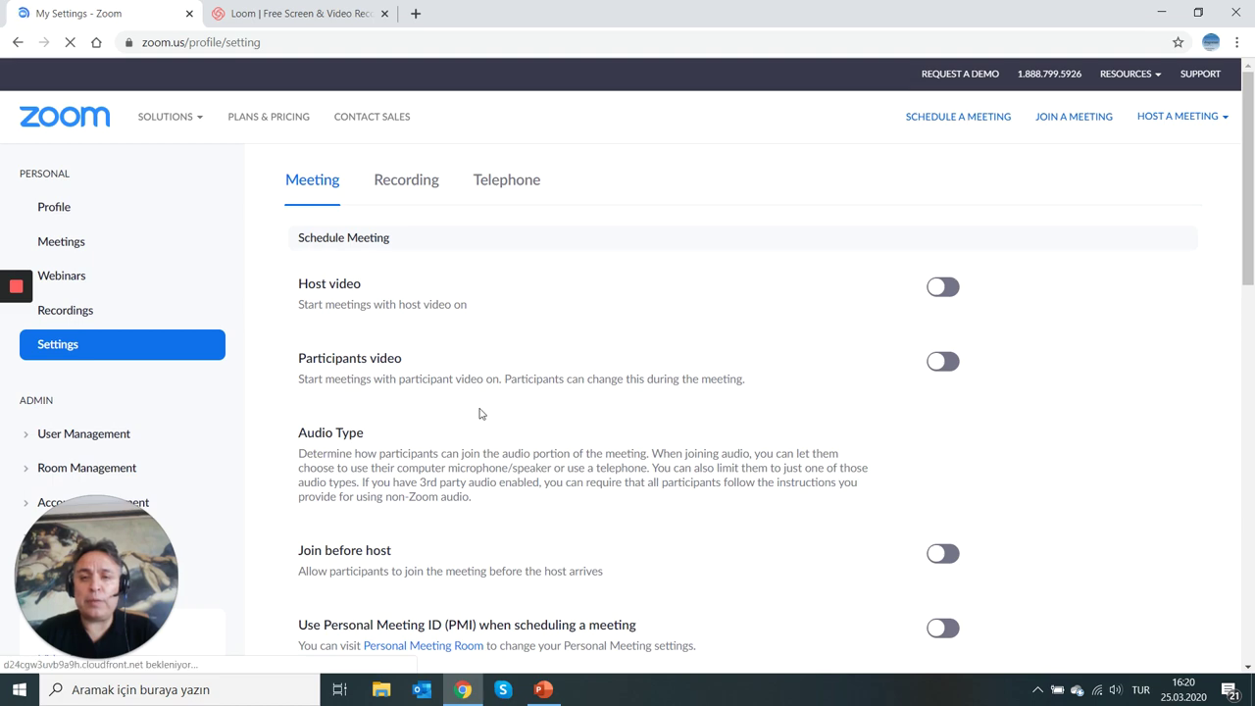
# In the In Meeting (Advanced) settings, switch Language Interpretation off and back on
pyautogui.scroll(-1, 481, 414)
pyautogui.scroll(-2, 480, 414)
pyautogui.scroll(3, 480, 413)
pyautogui.scroll(-2, 481, 412)
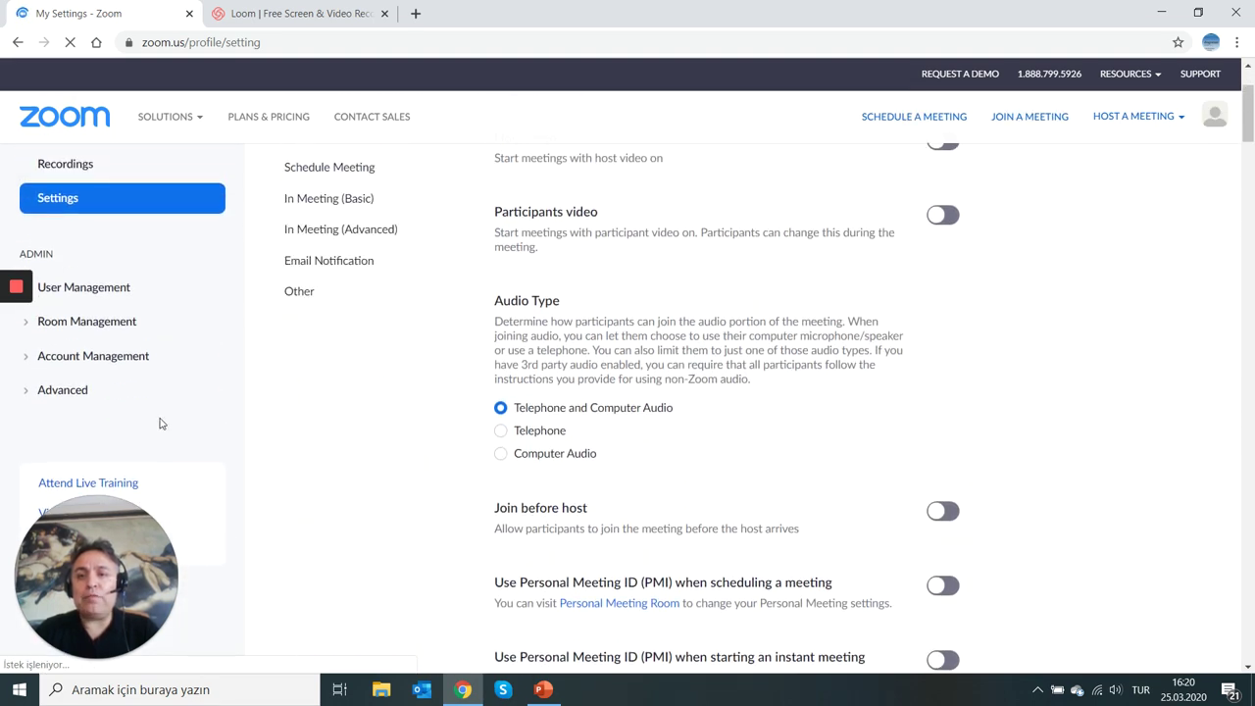
pyautogui.scroll(3, 337, 376)
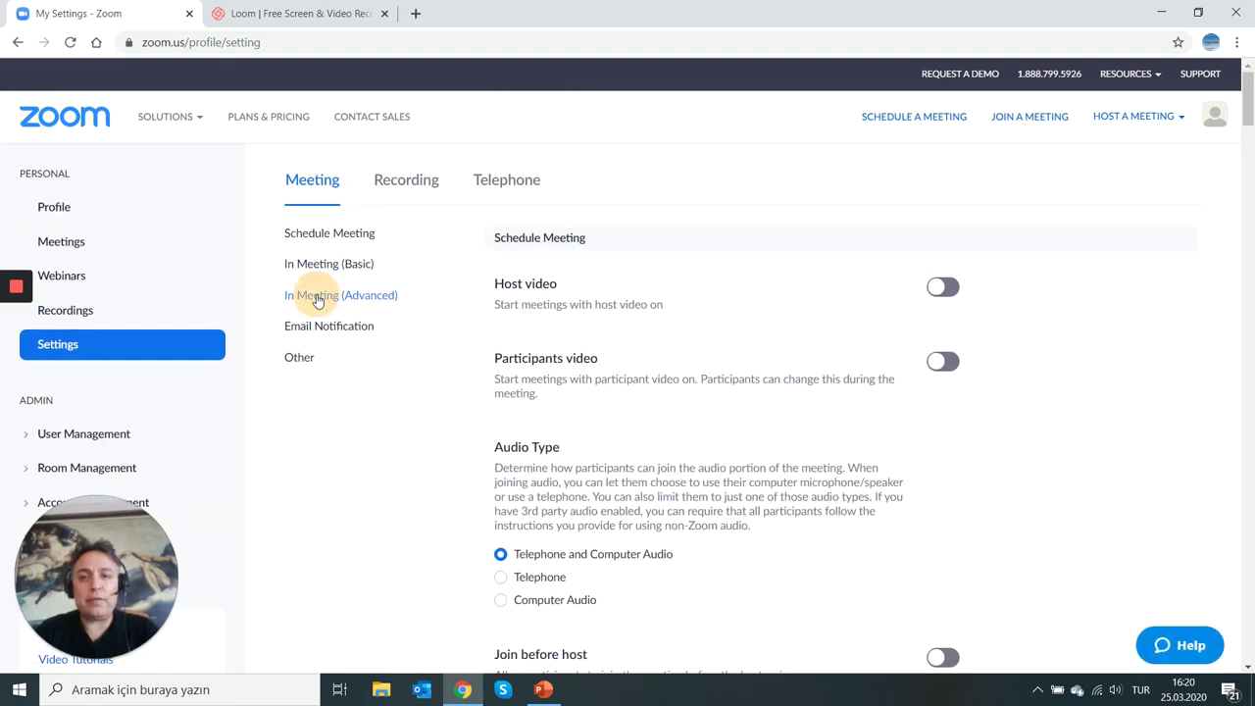
pyautogui.click(317, 292)
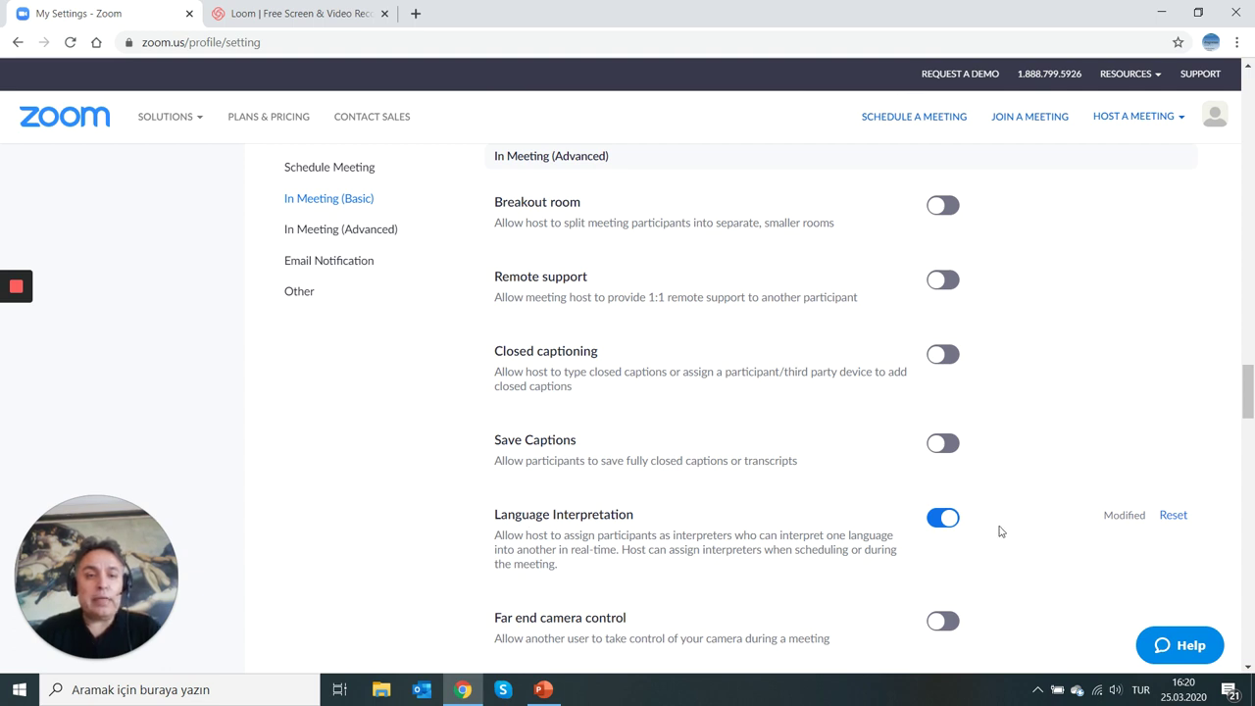
pyautogui.click(943, 525)
pyautogui.click(942, 525)
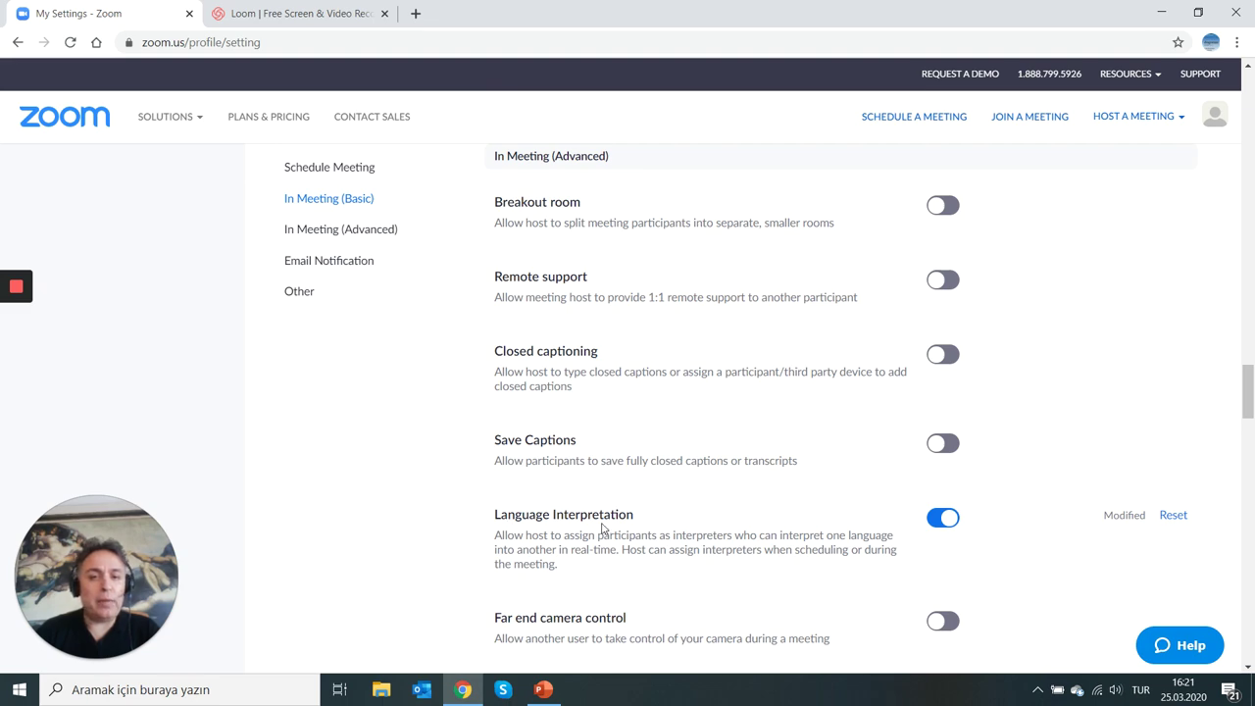
# Start scheduling a new meeting from the Zoom web portal
pyautogui.scroll(15, 634, 527)
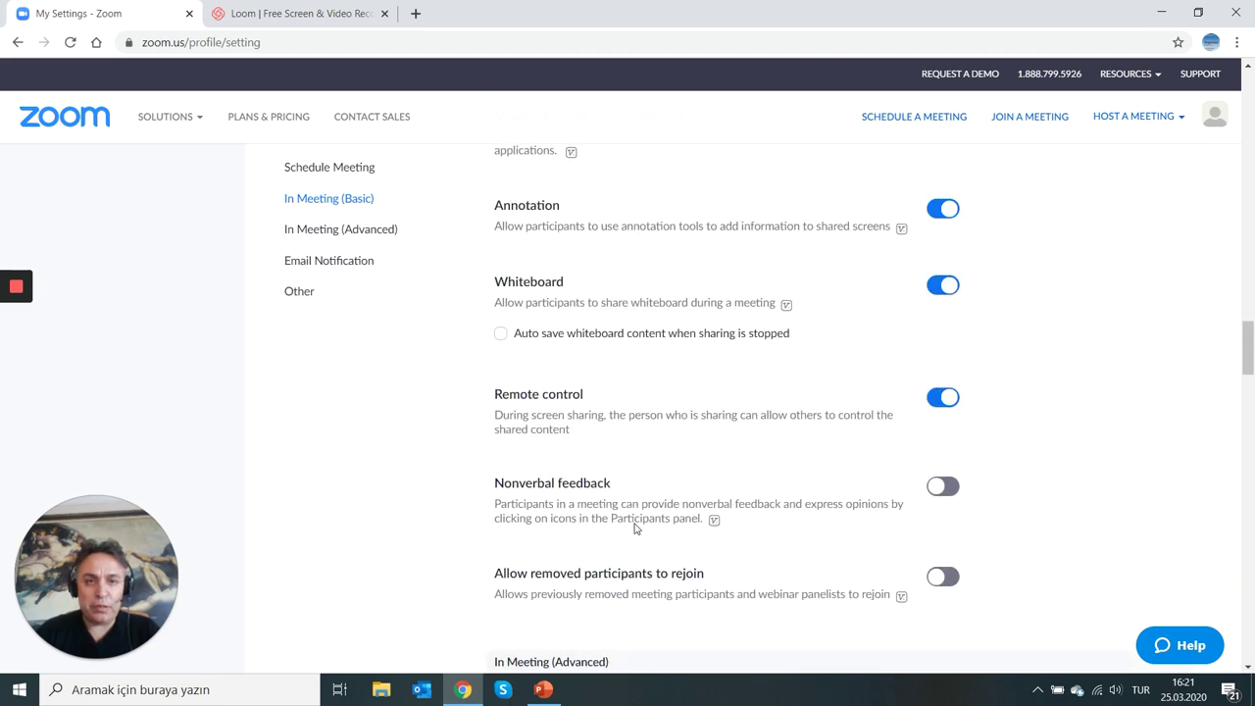
pyautogui.scroll(1, 634, 528)
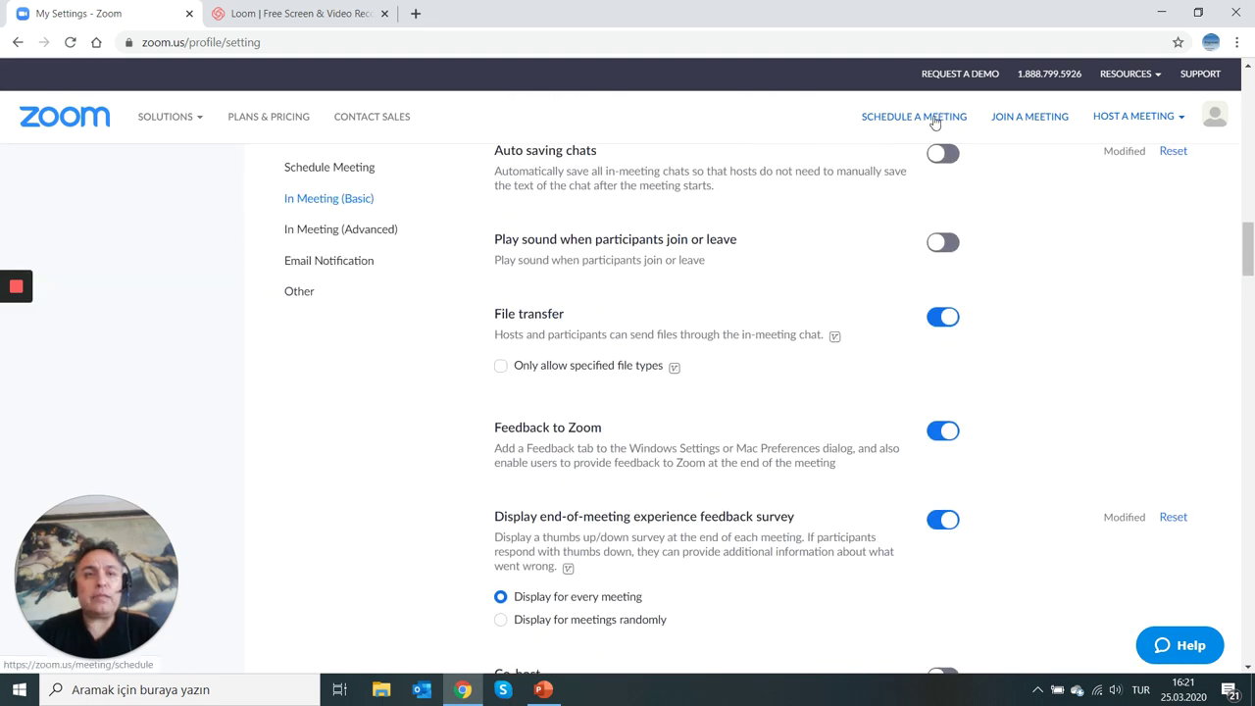
pyautogui.click(936, 118)
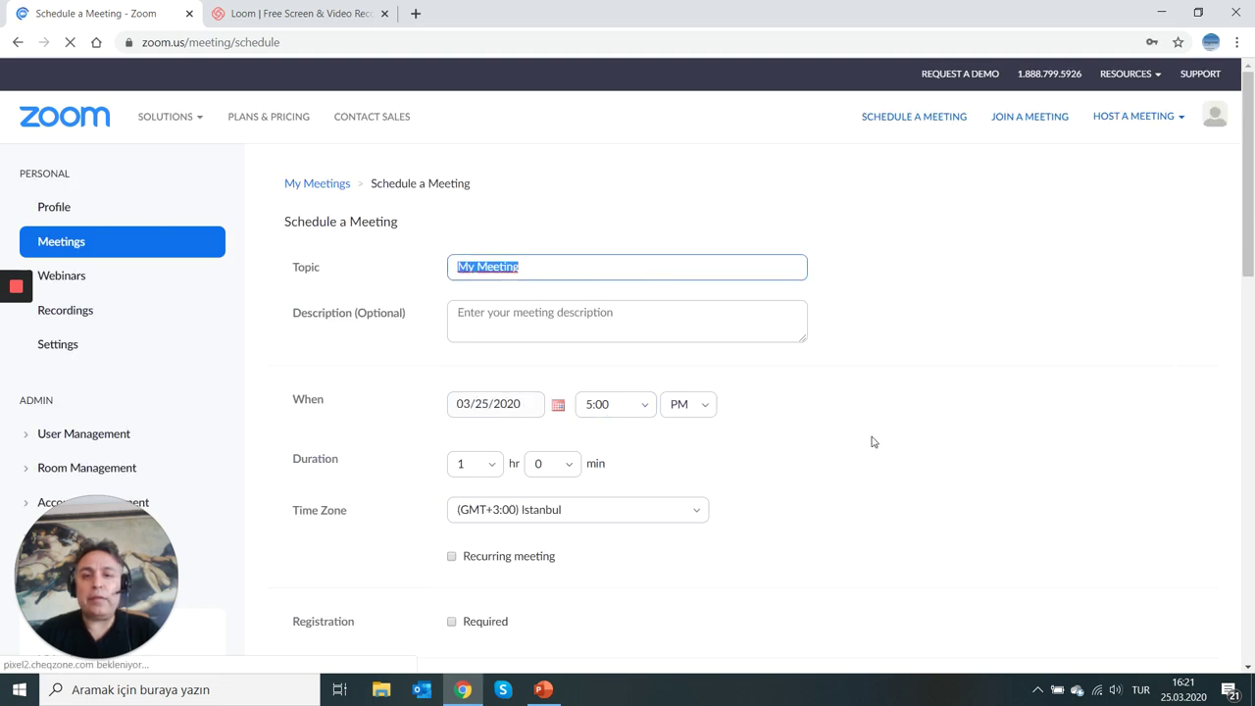
# Review the new meeting's scheduling options and enable language interpretation for it
pyautogui.scroll(-1, 872, 442)
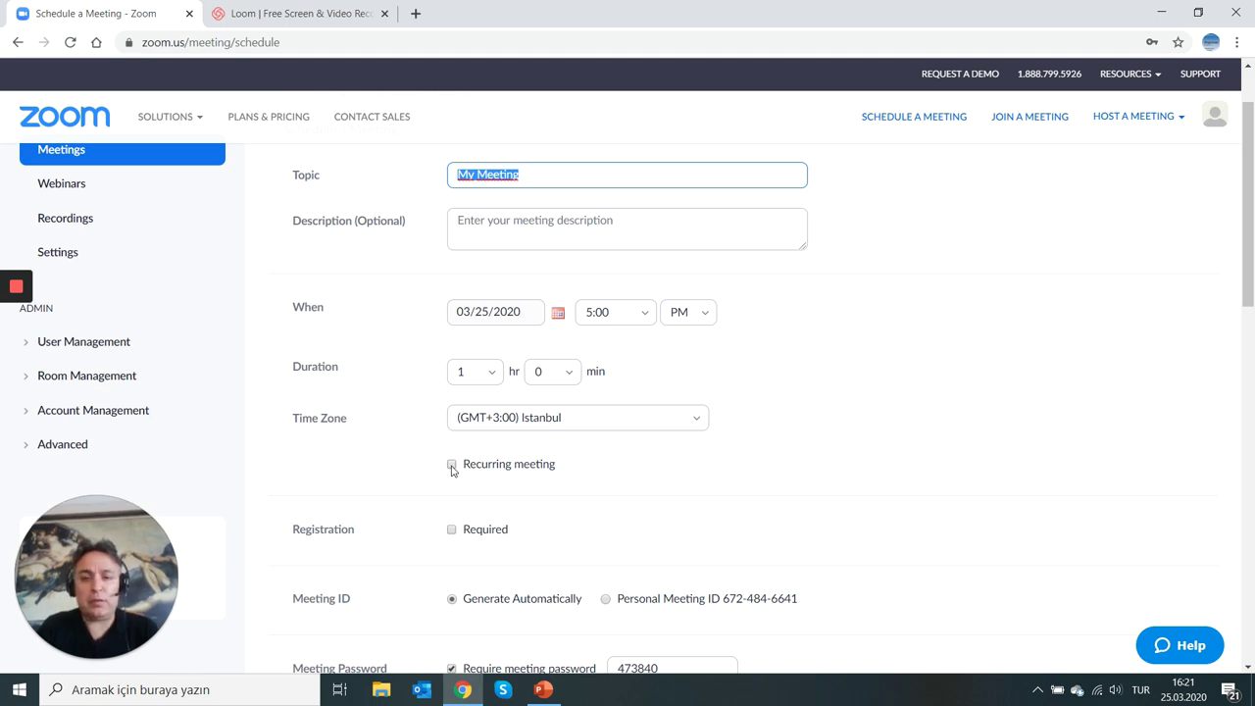
pyautogui.scroll(-2, 958, 526)
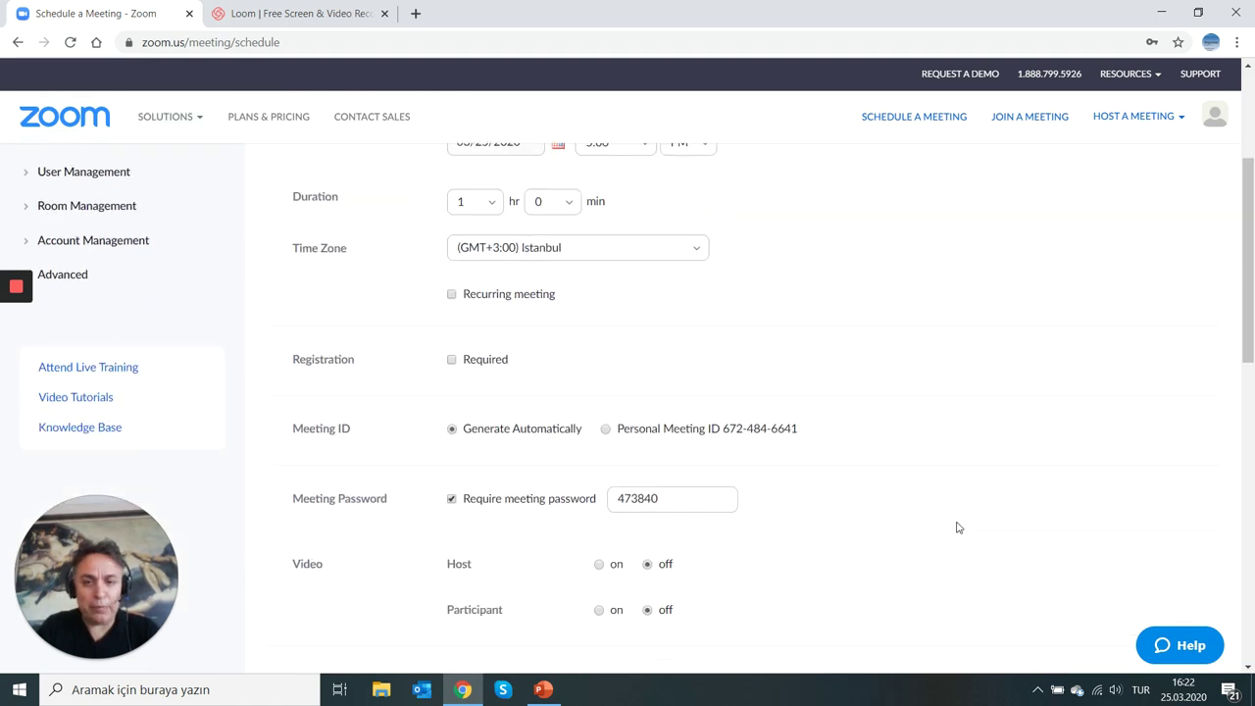
pyautogui.scroll(-3, 959, 528)
pyautogui.scroll(-2, 959, 528)
pyautogui.scroll(-1, 958, 527)
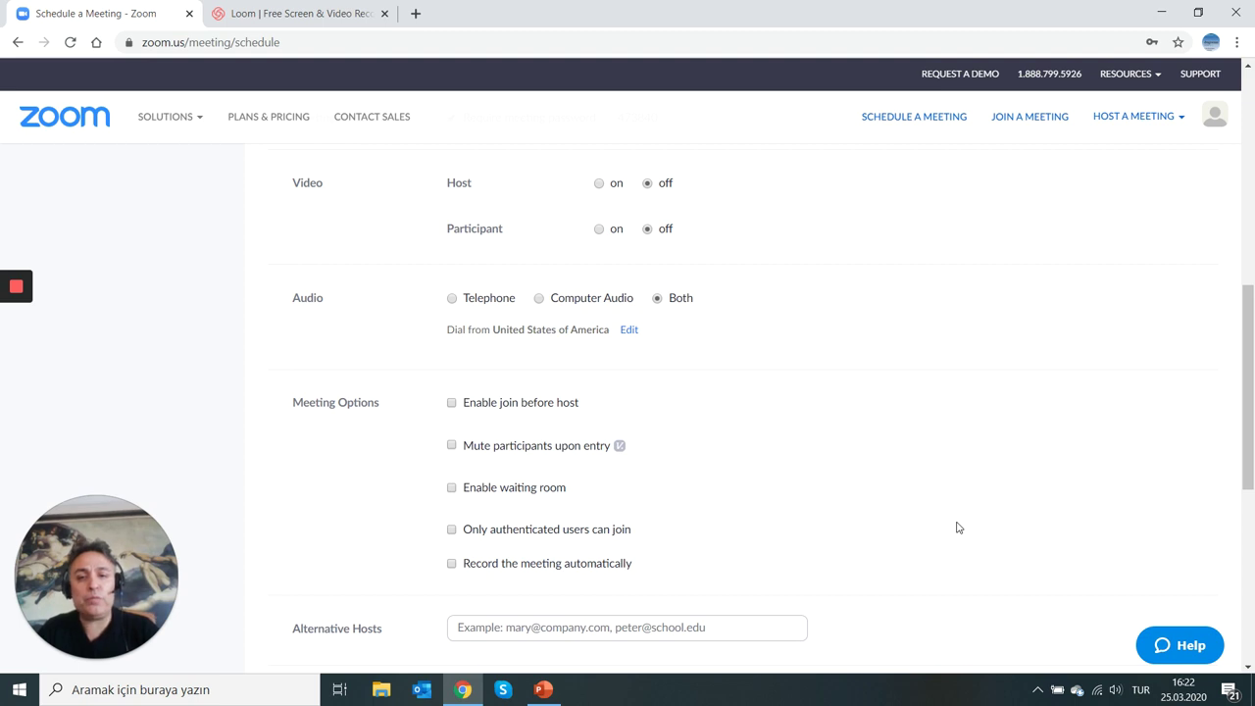
pyautogui.scroll(-2, 958, 528)
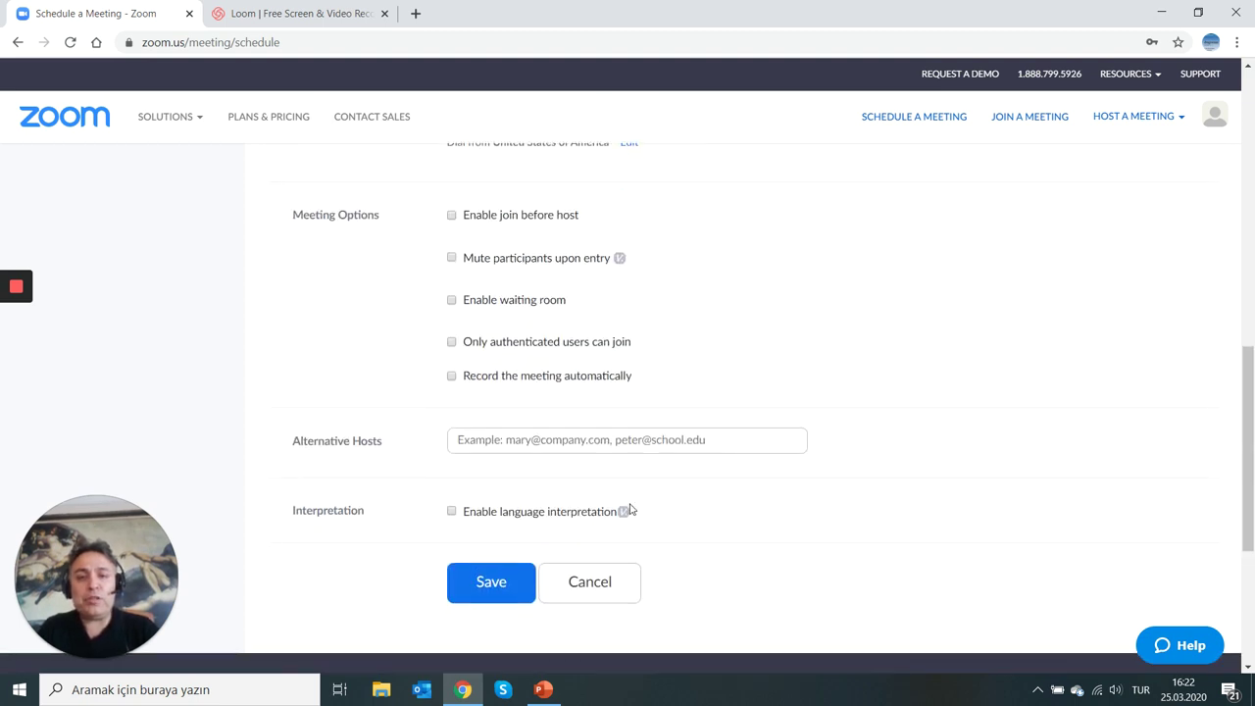
pyautogui.click(452, 512)
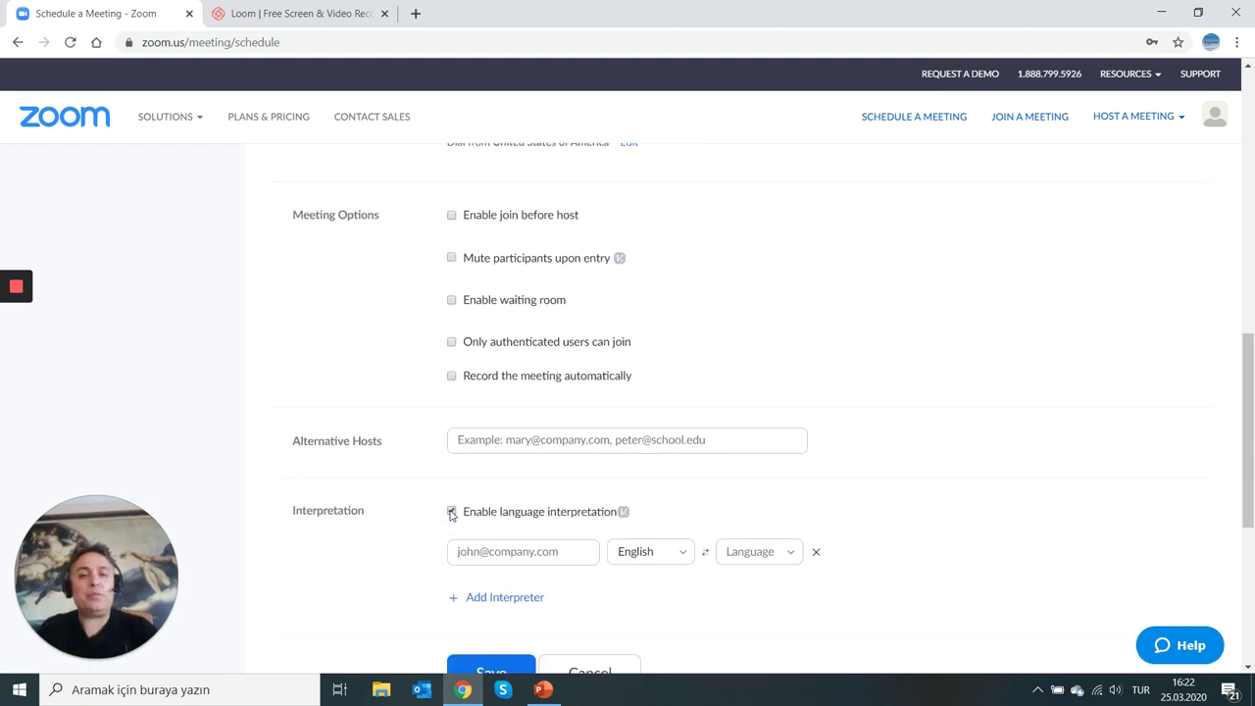
# Assign an interpreter by e-mail address with the language pair English and German, and save the scheduled meeting
pyautogui.click(527, 553)
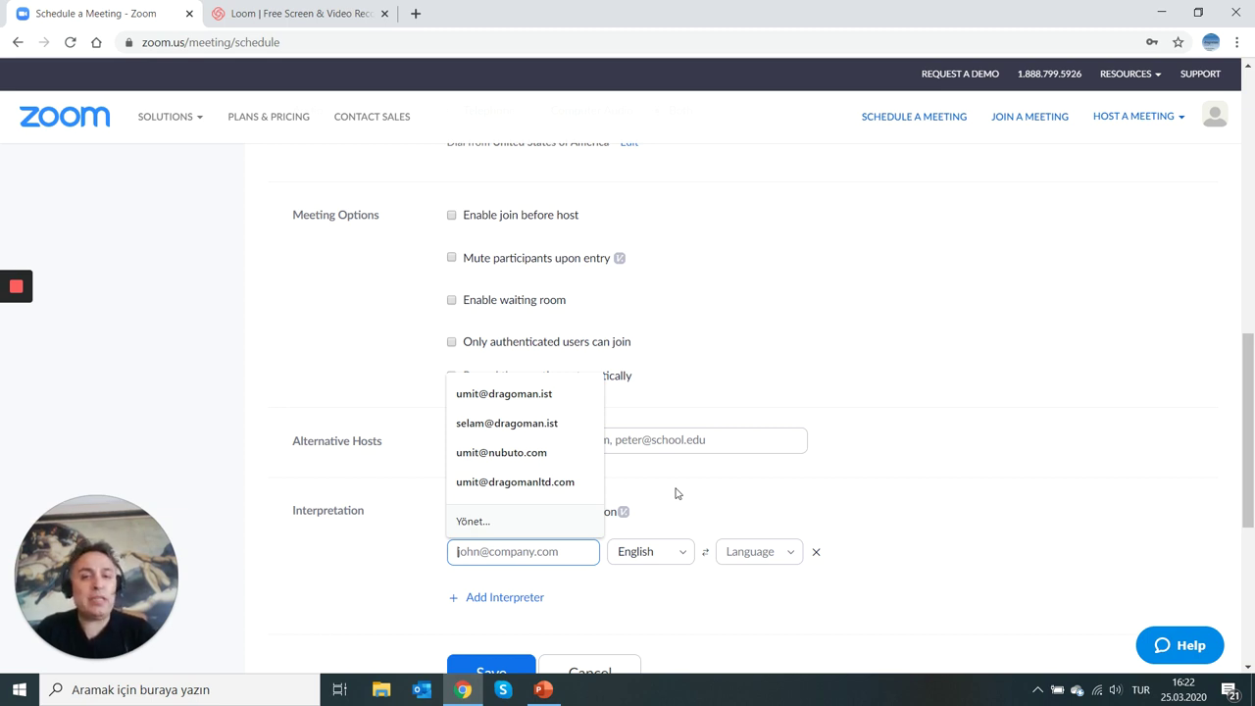
pyautogui.click(537, 451)
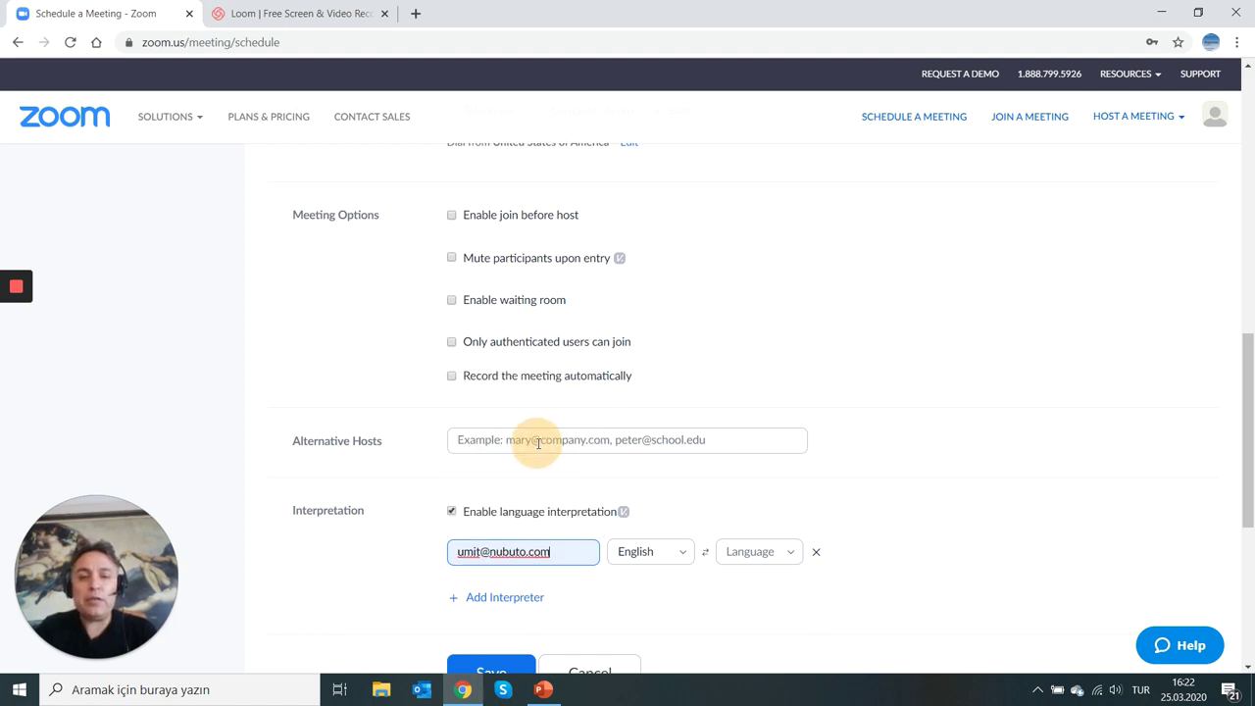
pyautogui.click(793, 553)
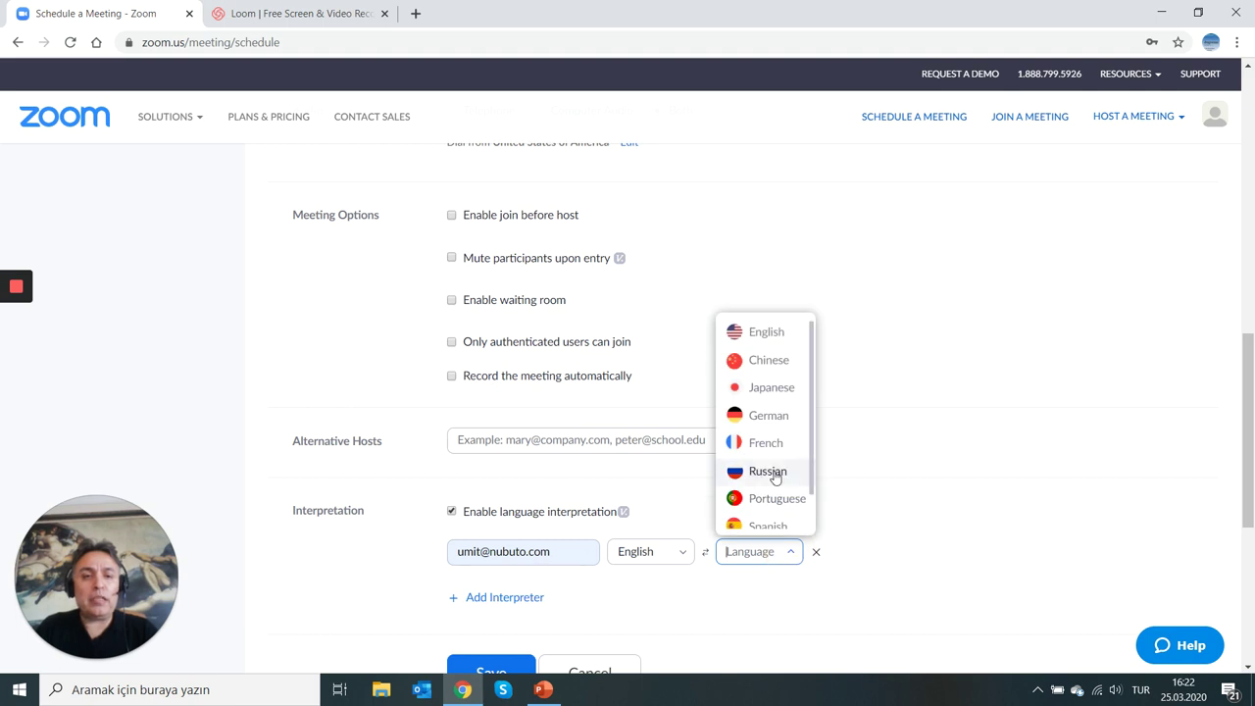
pyautogui.scroll(-1, 775, 476)
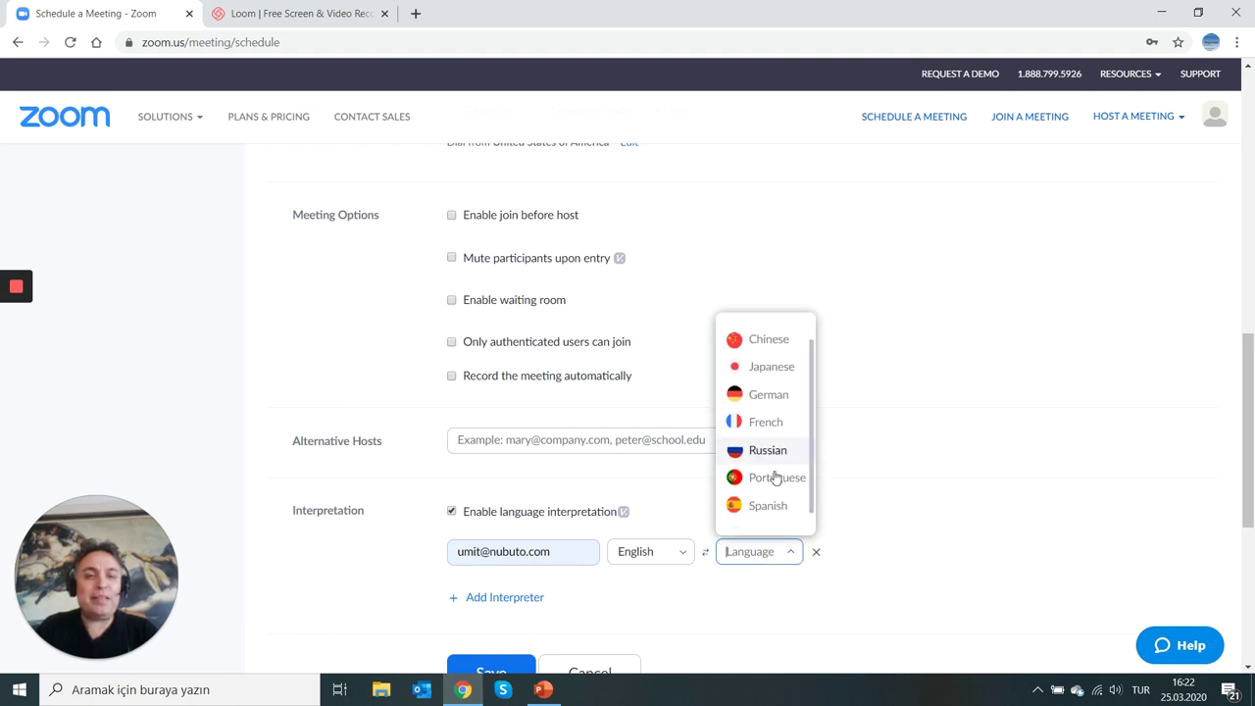
pyautogui.scroll(1, 775, 478)
pyautogui.scroll(-1, 775, 477)
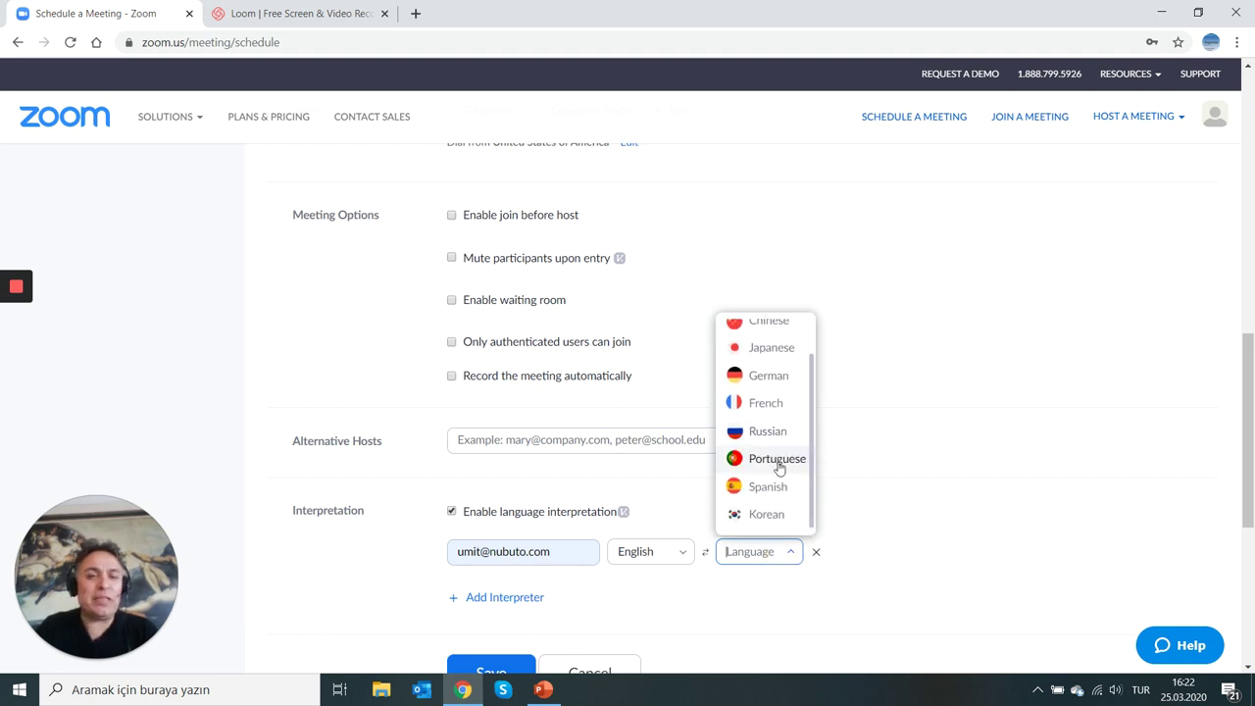
pyautogui.scroll(1, 796, 419)
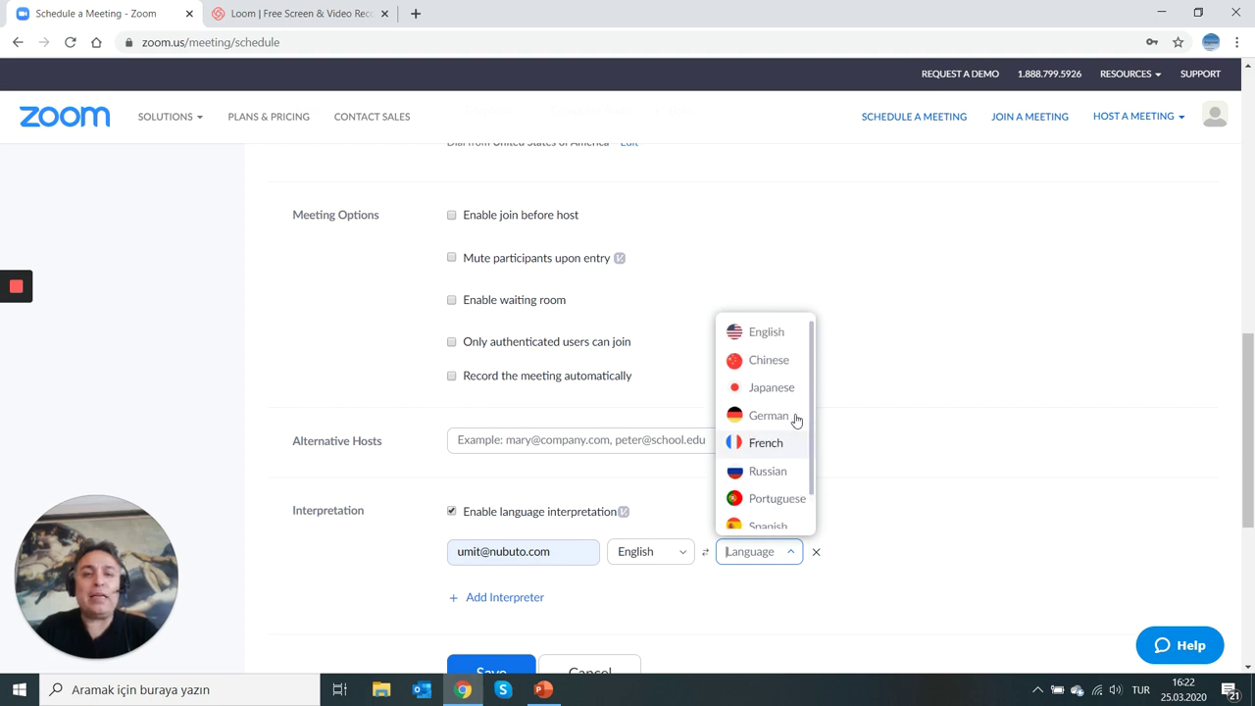
pyautogui.scroll(-1, 796, 420)
pyautogui.scroll(1, 797, 420)
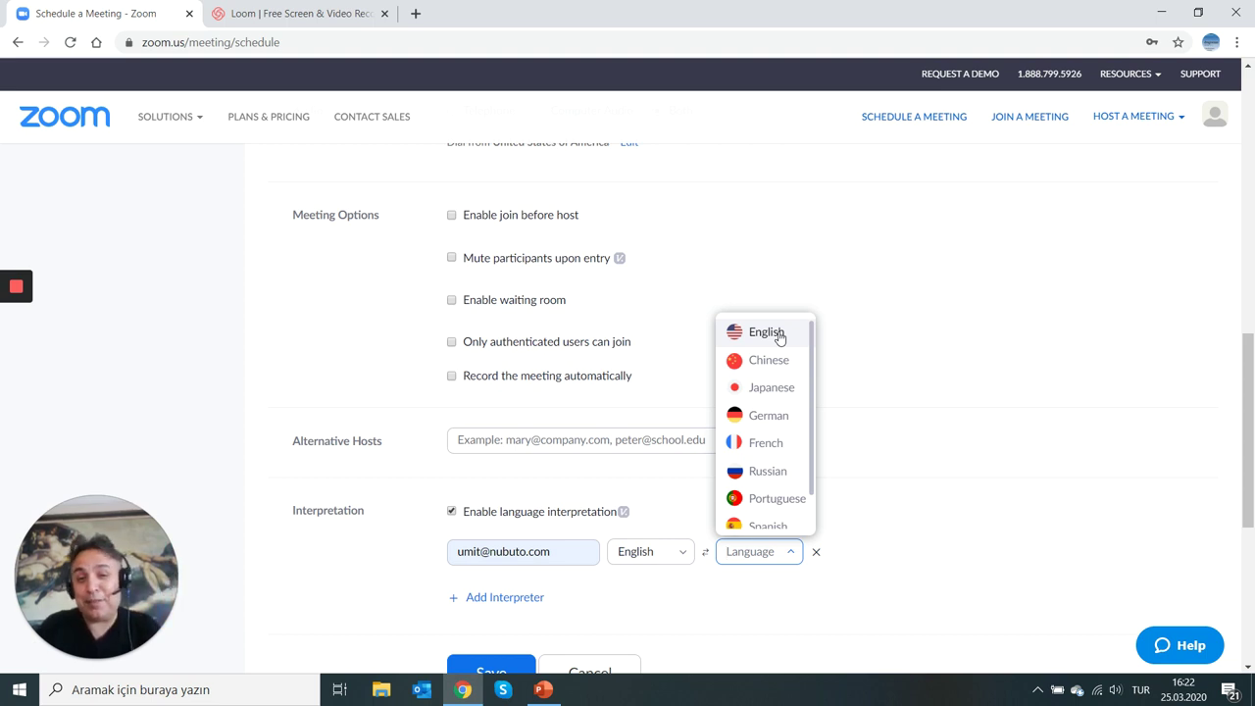
pyautogui.scroll(-1, 781, 429)
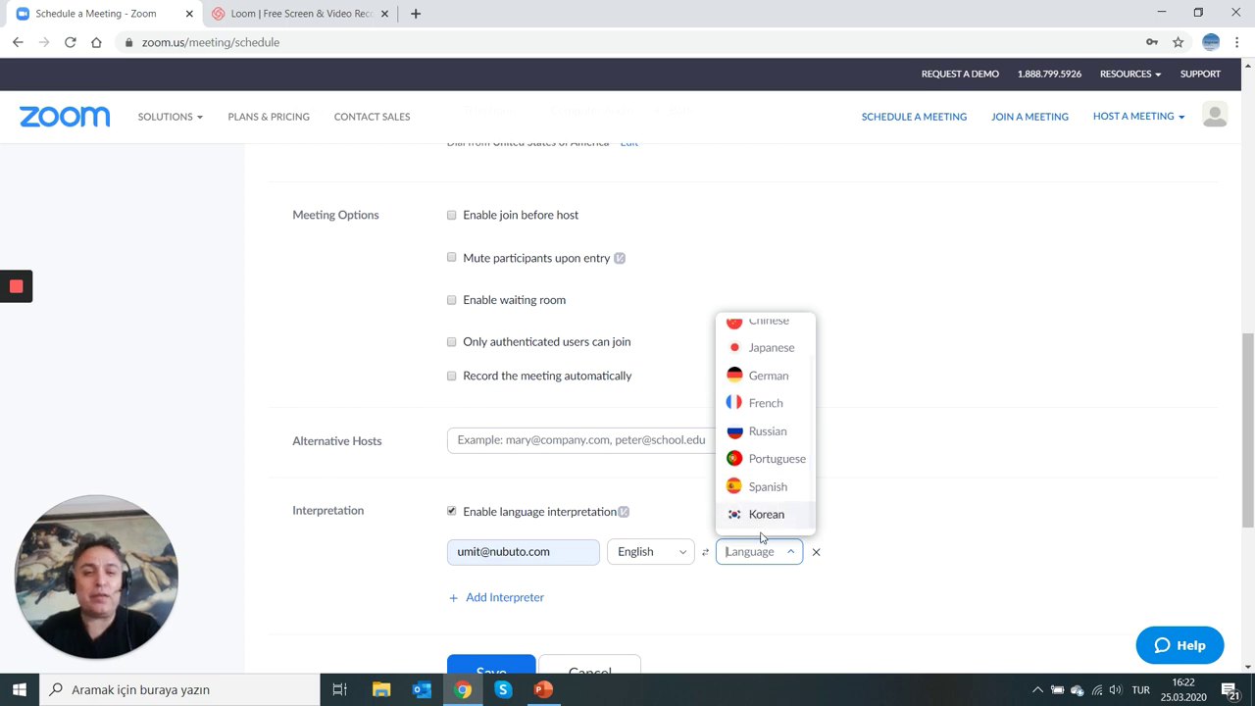
pyautogui.click(769, 375)
pyautogui.scroll(-2, 895, 418)
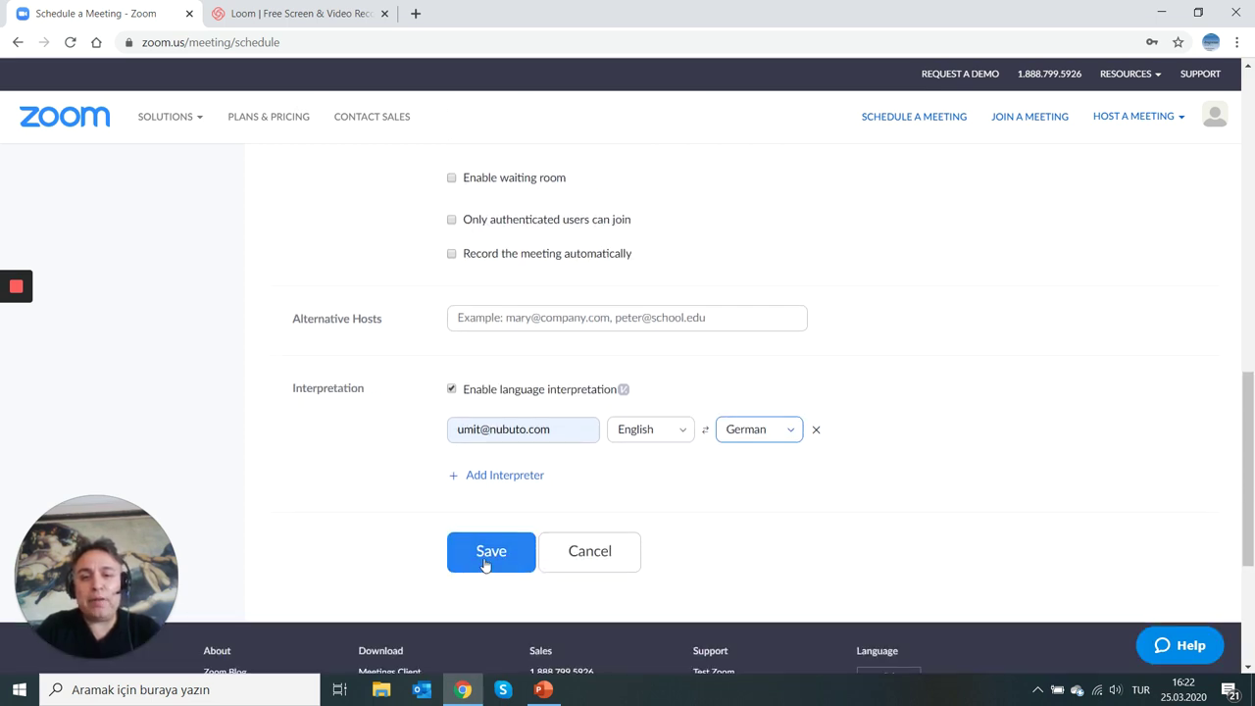
pyautogui.click(487, 564)
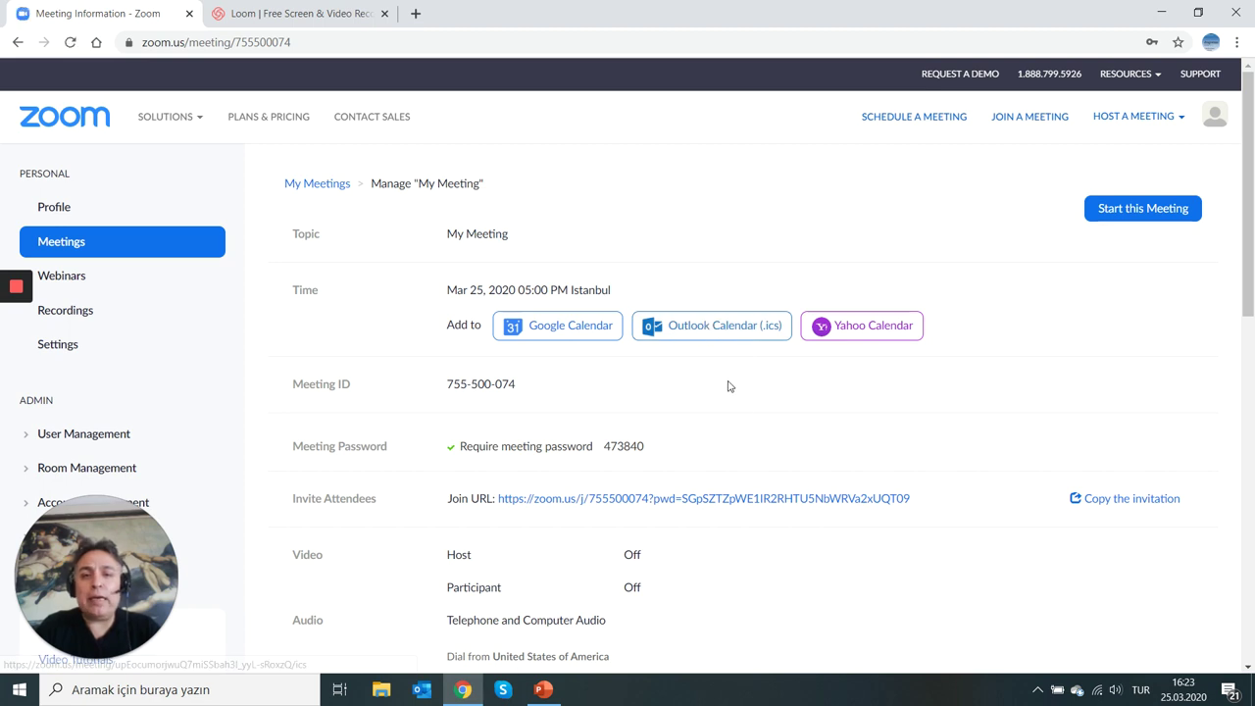
# View the meeting's invitation text and close it without copying
pyautogui.click(1094, 503)
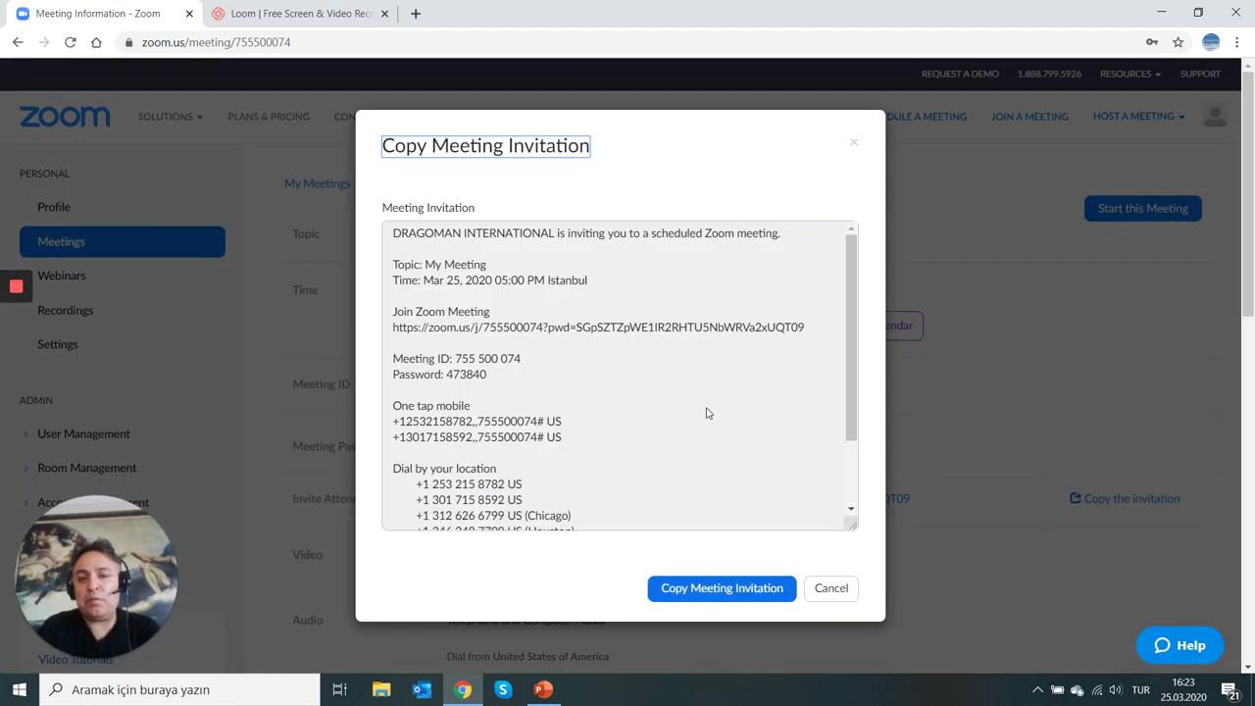
pyautogui.click(832, 588)
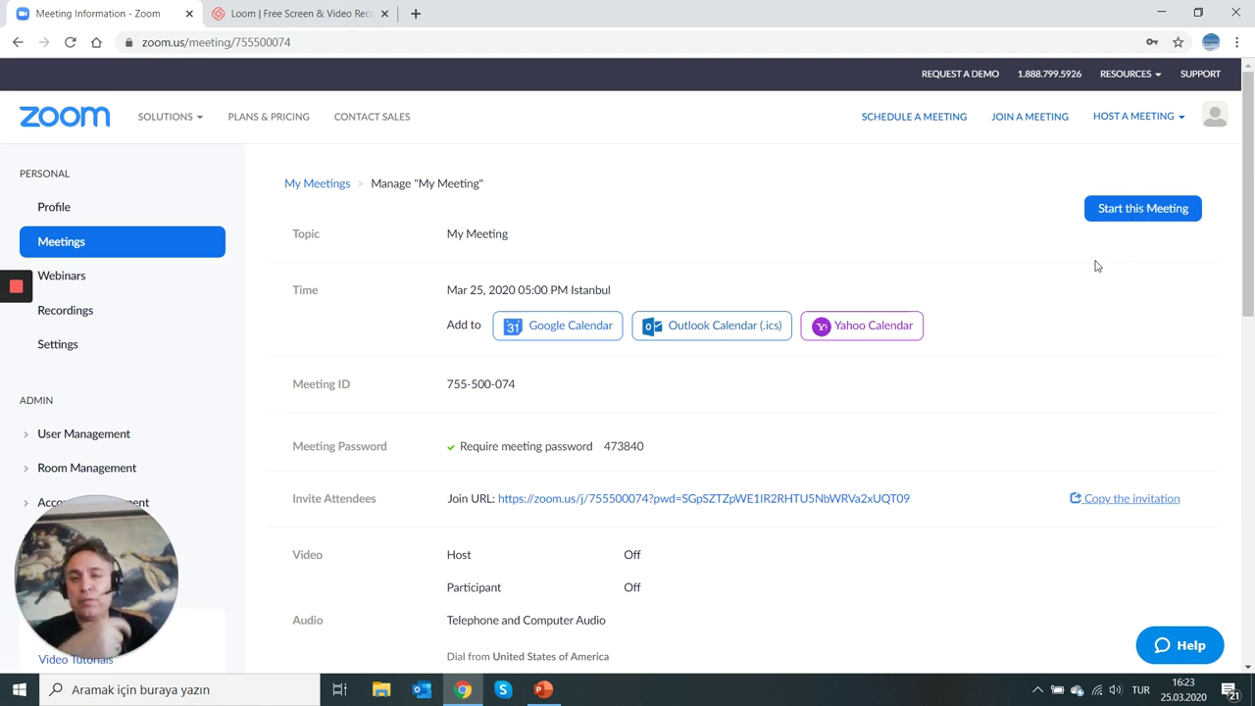
# Start the scheduled meeting and allow the browser to open it in the Zoom Meetings desktop app
pyautogui.click(1131, 211)
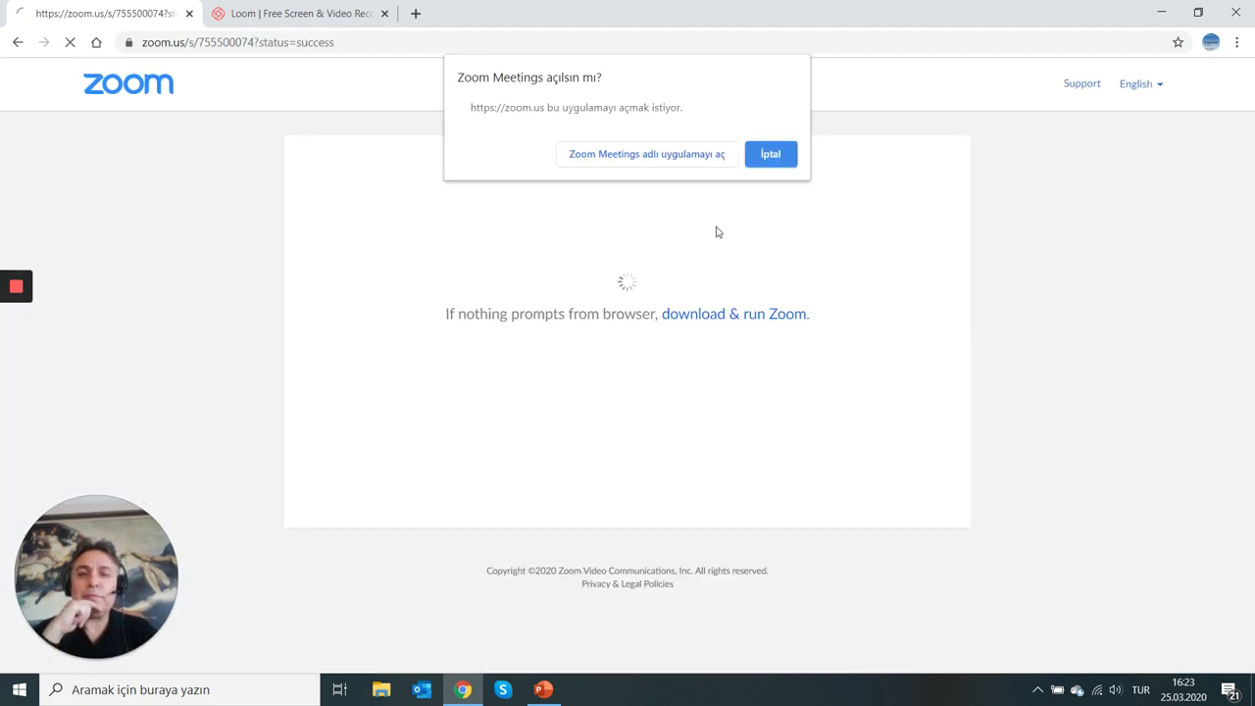
pyautogui.click(655, 157)
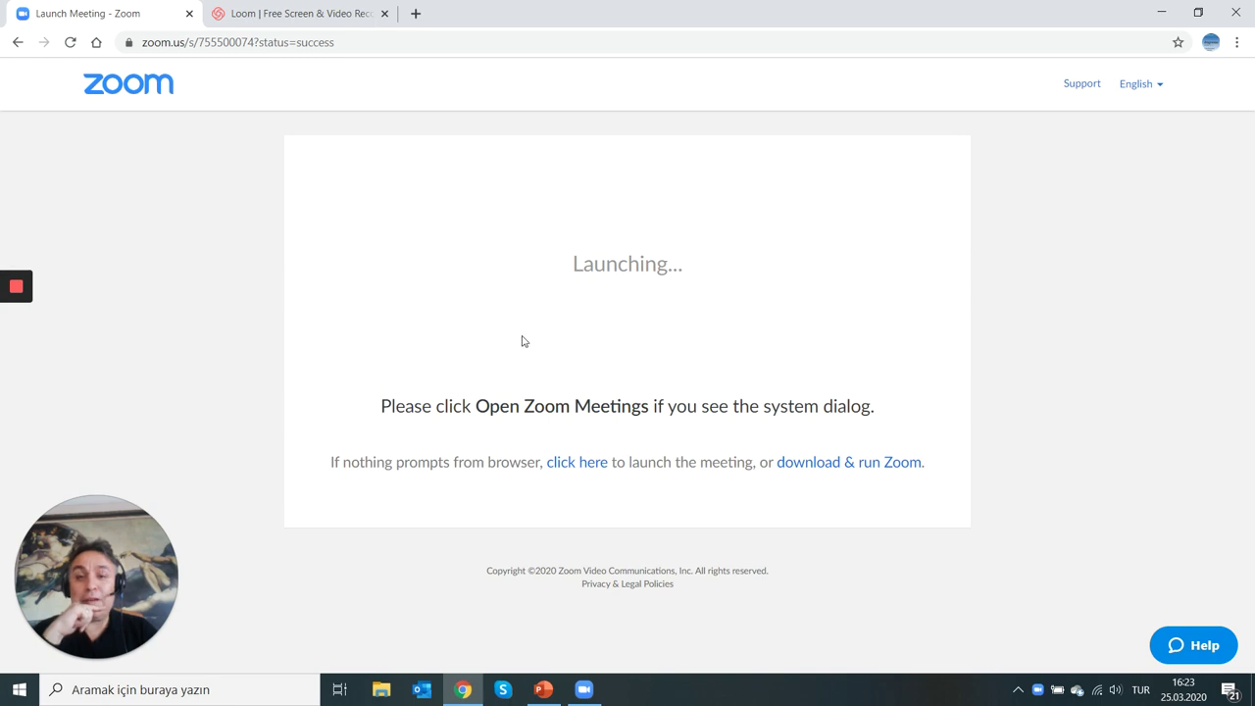
pyautogui.click(585, 690)
pyautogui.click(653, 377)
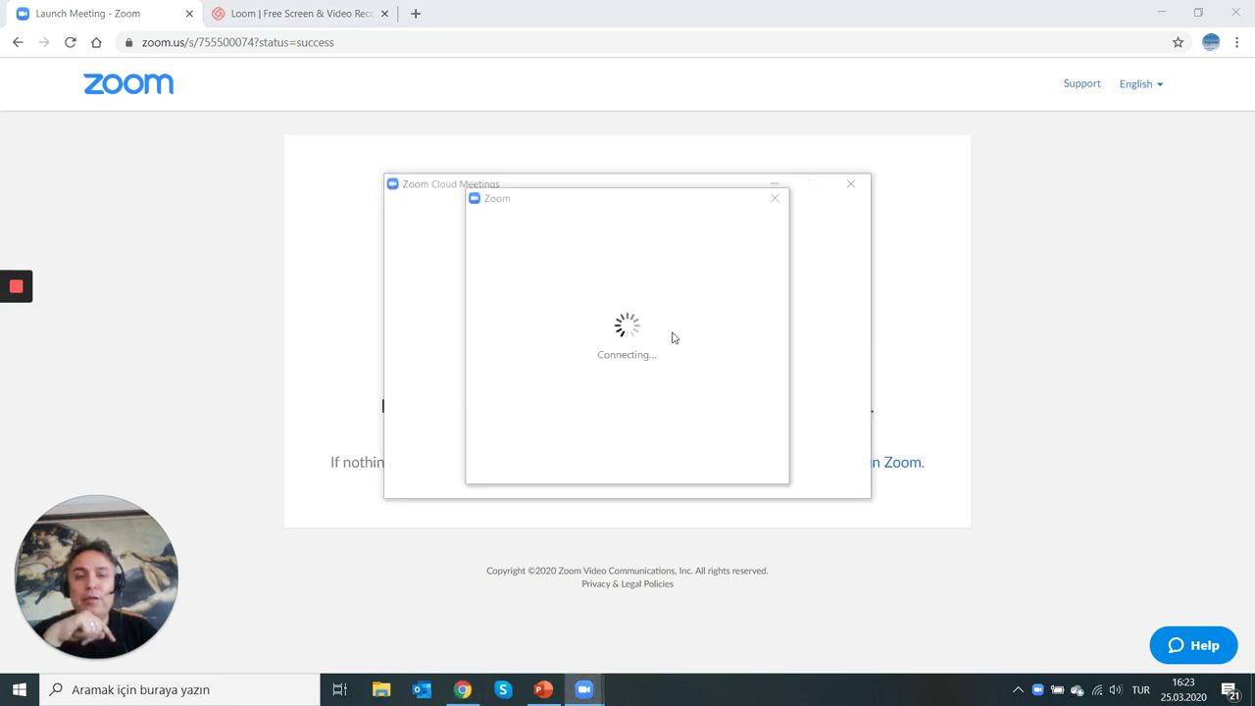
pyautogui.click(774, 184)
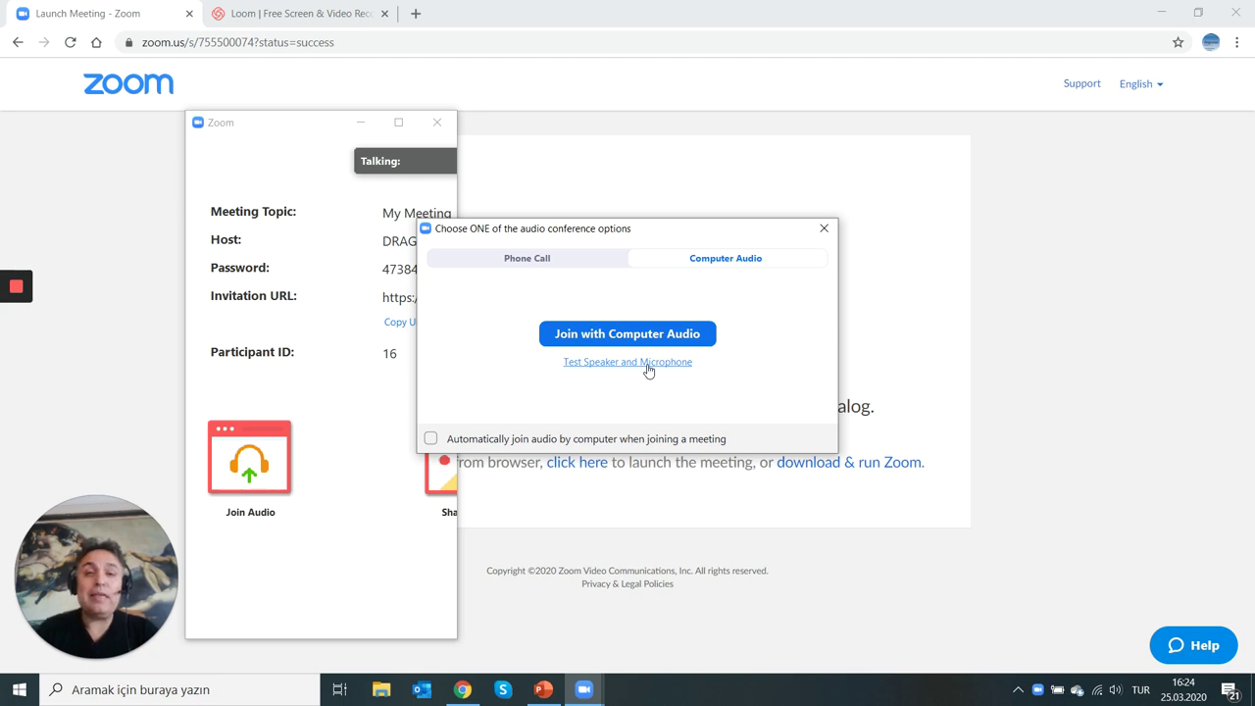
# Test the speaker and microphone, confirming the ringtone and the replay and keeping the Logitech USB Headset H540 as microphone
pyautogui.click(648, 363)
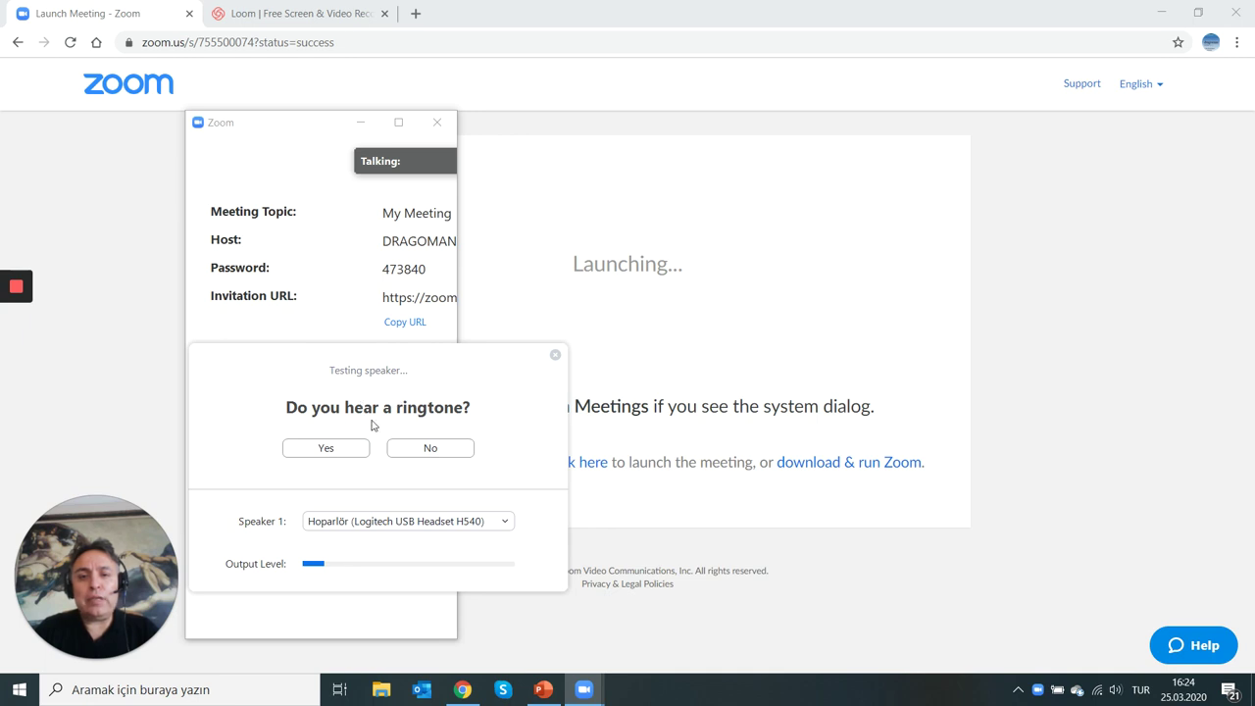
pyautogui.click(319, 451)
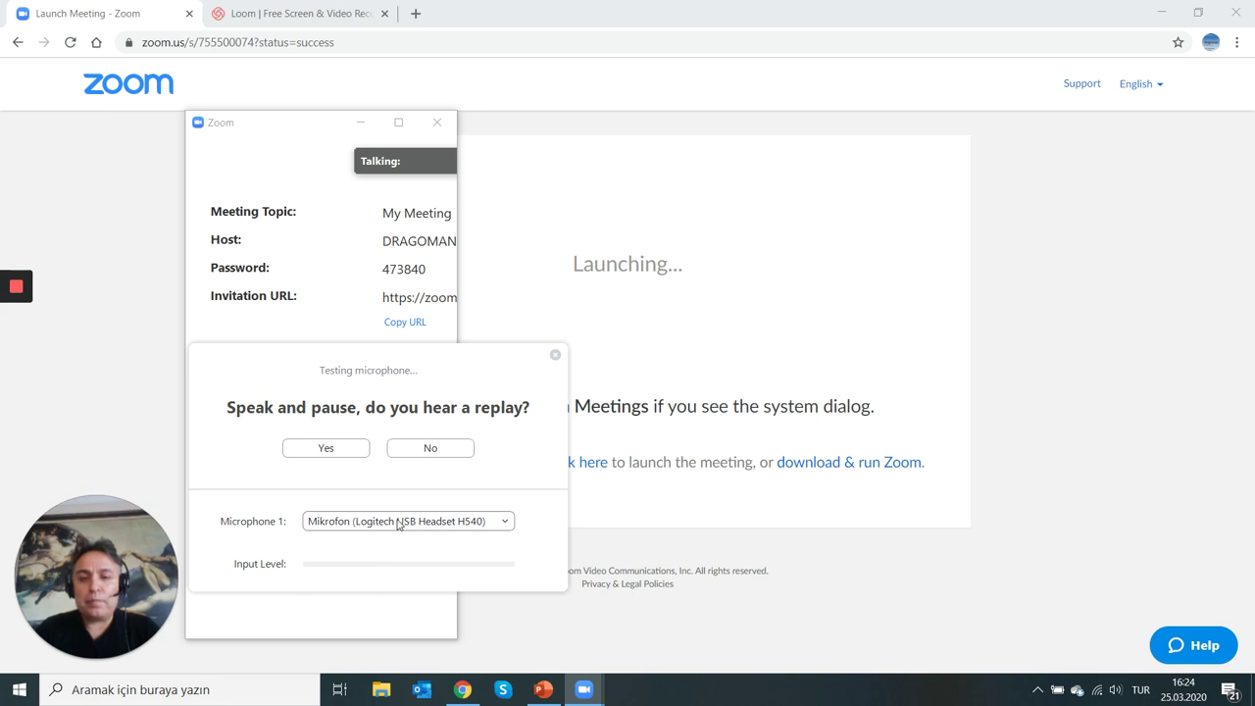
pyautogui.click(399, 525)
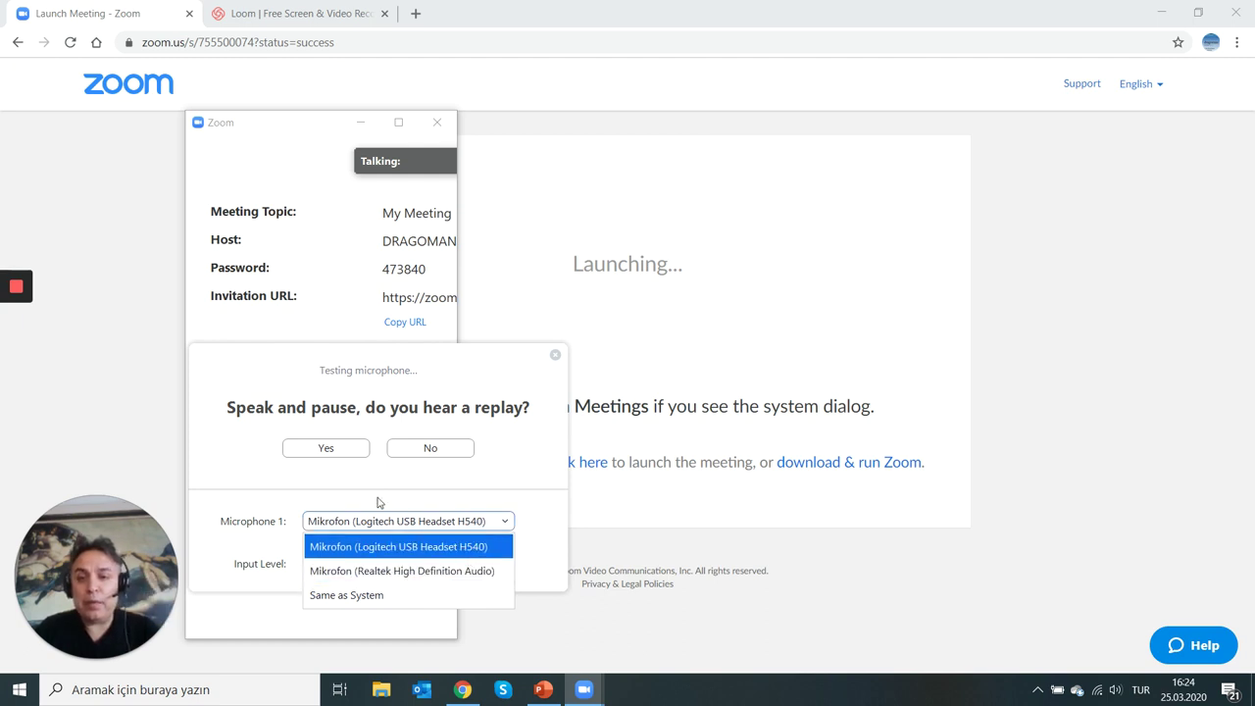
pyautogui.click(381, 508)
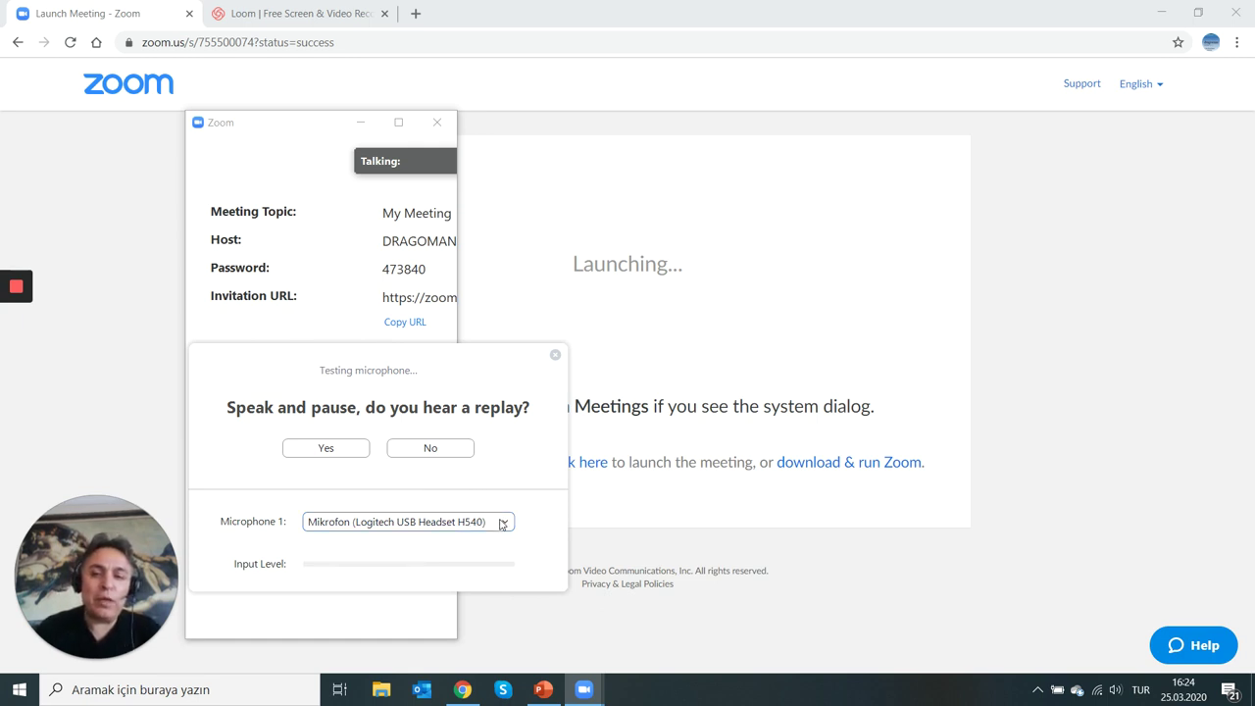
pyautogui.click(352, 454)
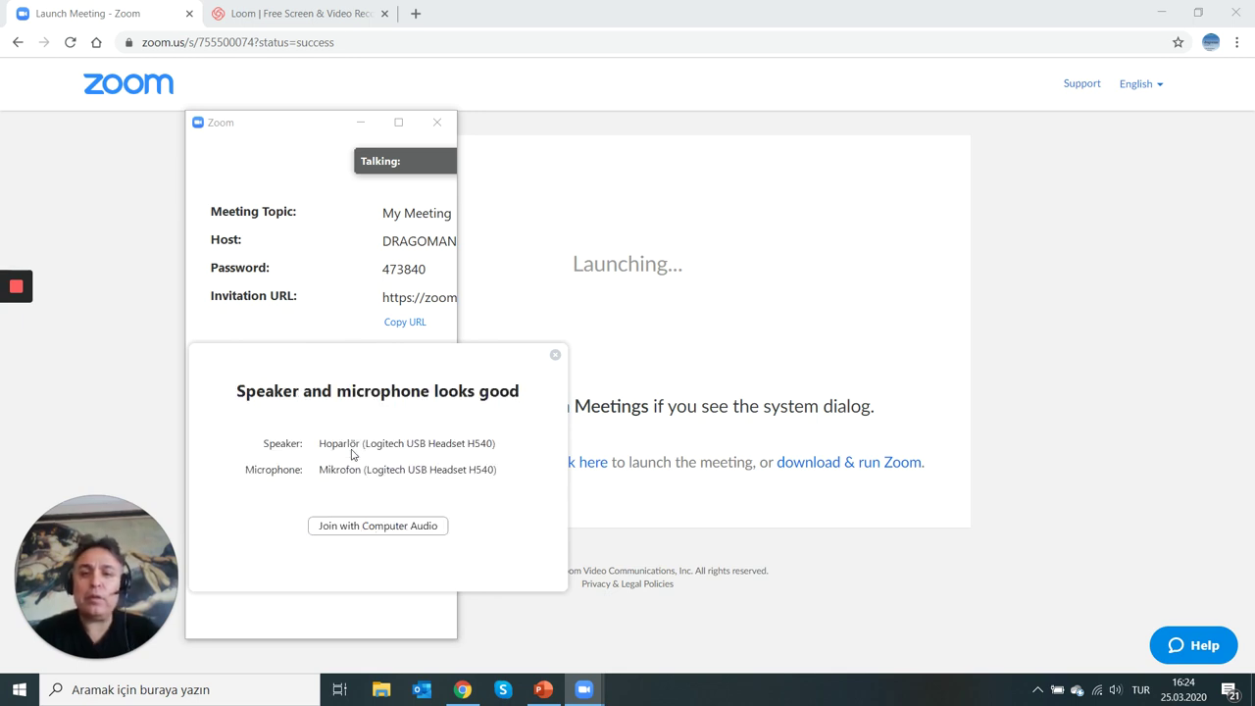
# Join the meeting with computer audio and maximize the meeting window
pyautogui.click(381, 531)
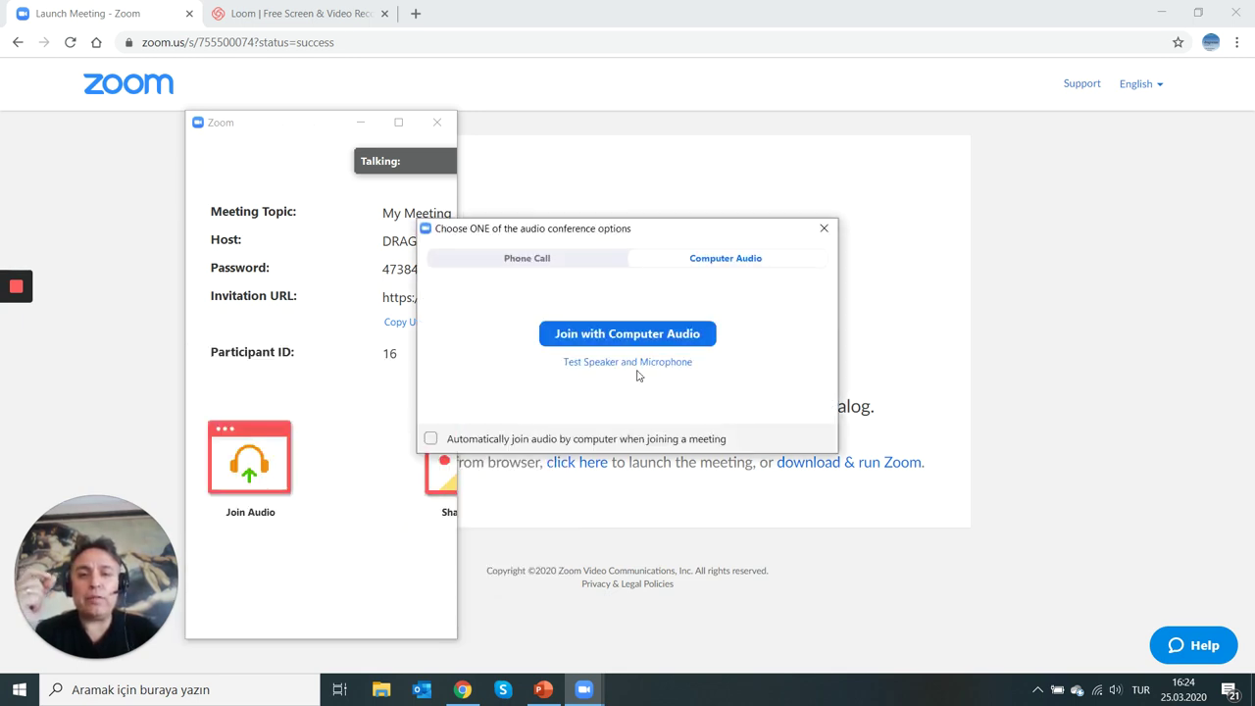
pyautogui.click(626, 333)
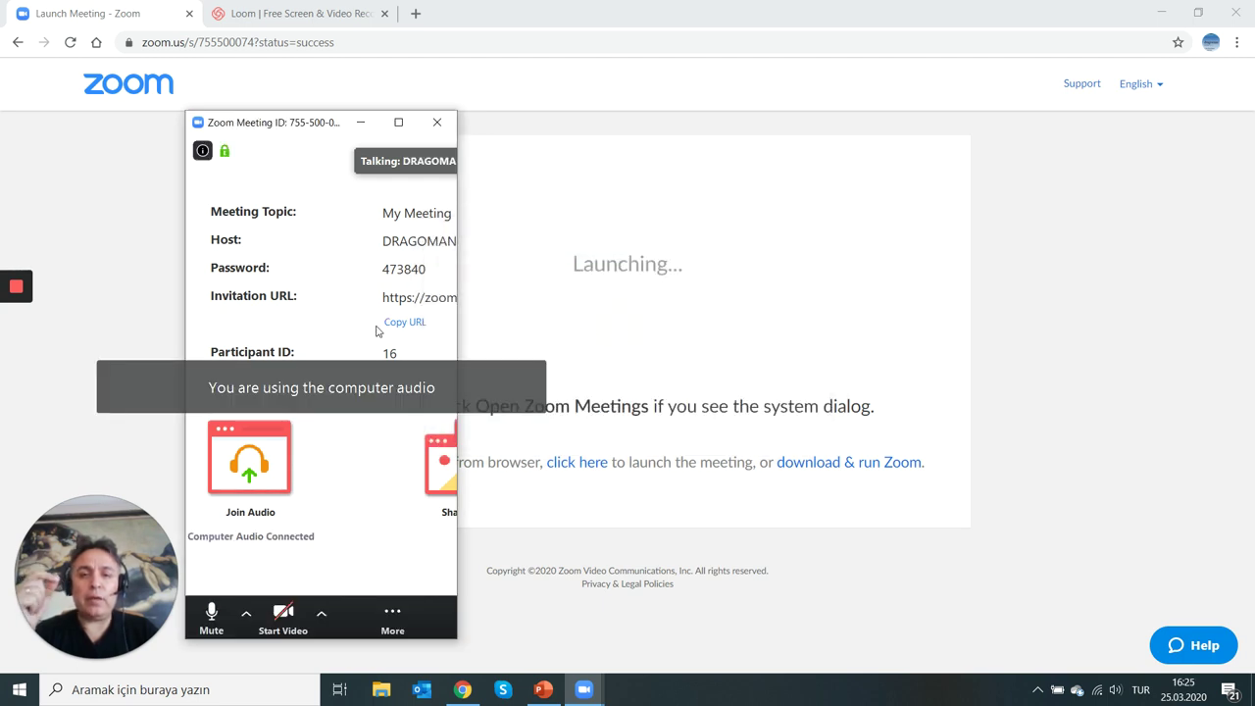
pyautogui.click(398, 122)
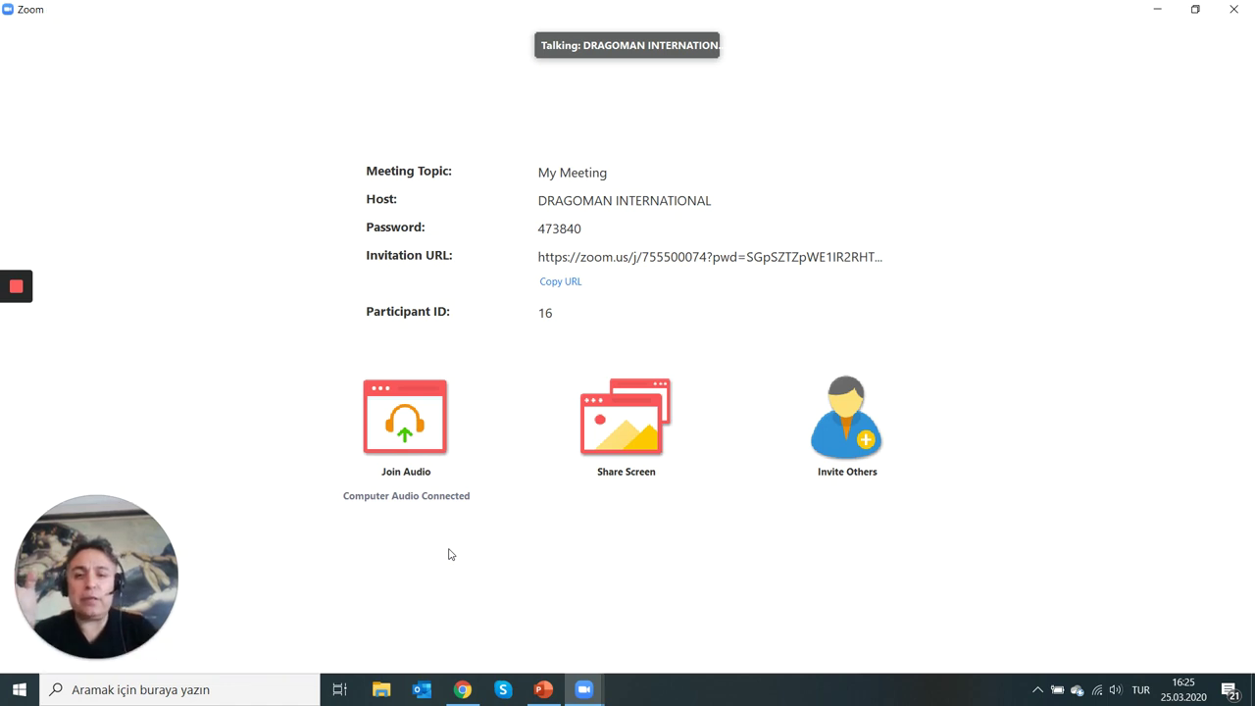
# Start language interpretation in the meeting with the assigned English and German interpreter
pyautogui.moveTo(883, 532)
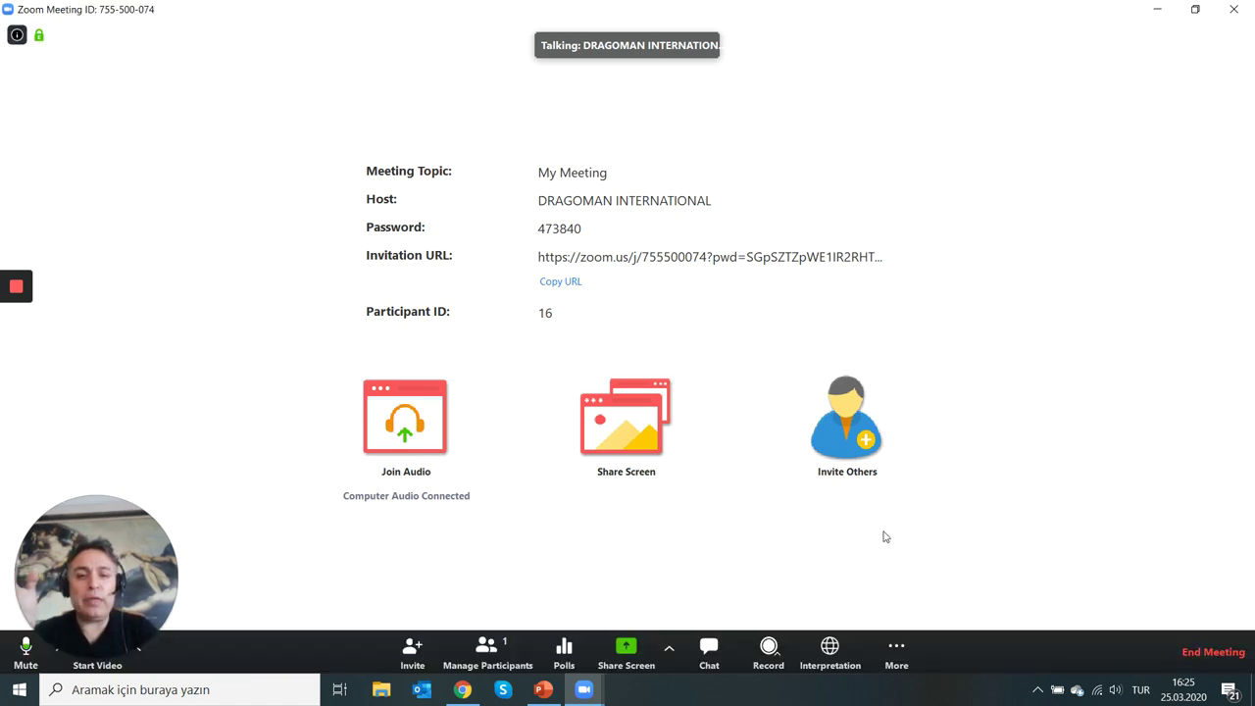
pyautogui.click(832, 655)
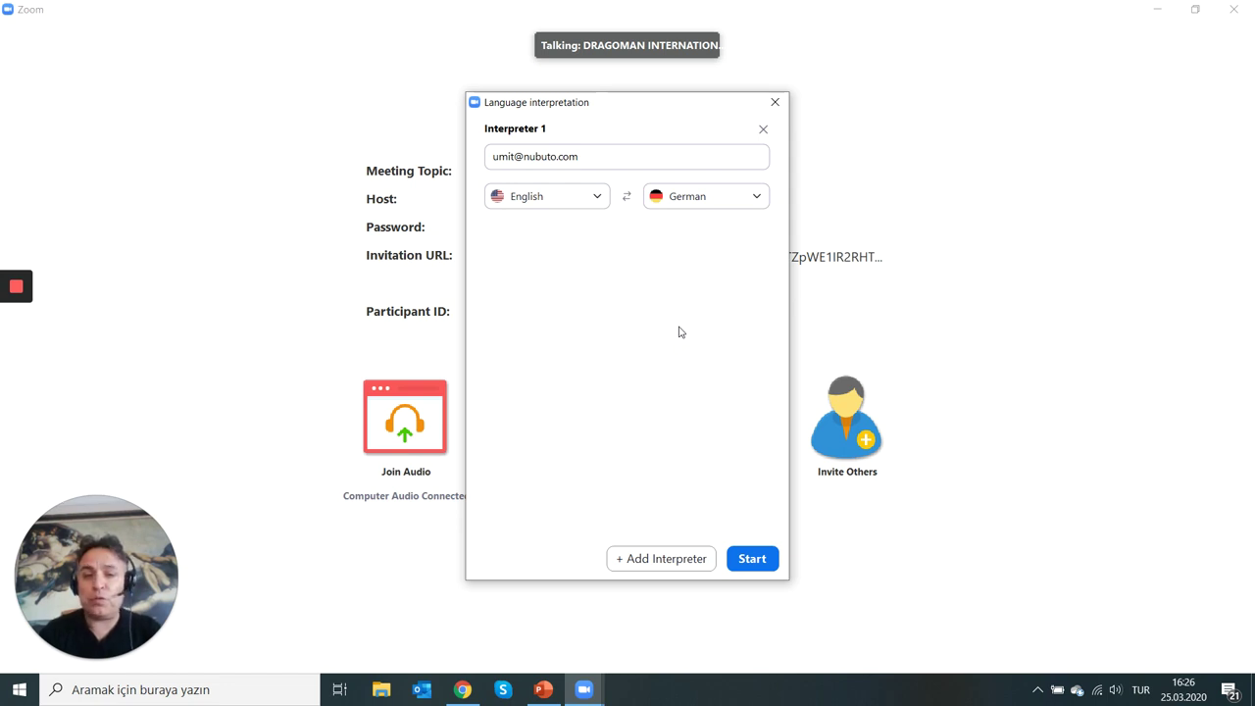
pyautogui.click(753, 567)
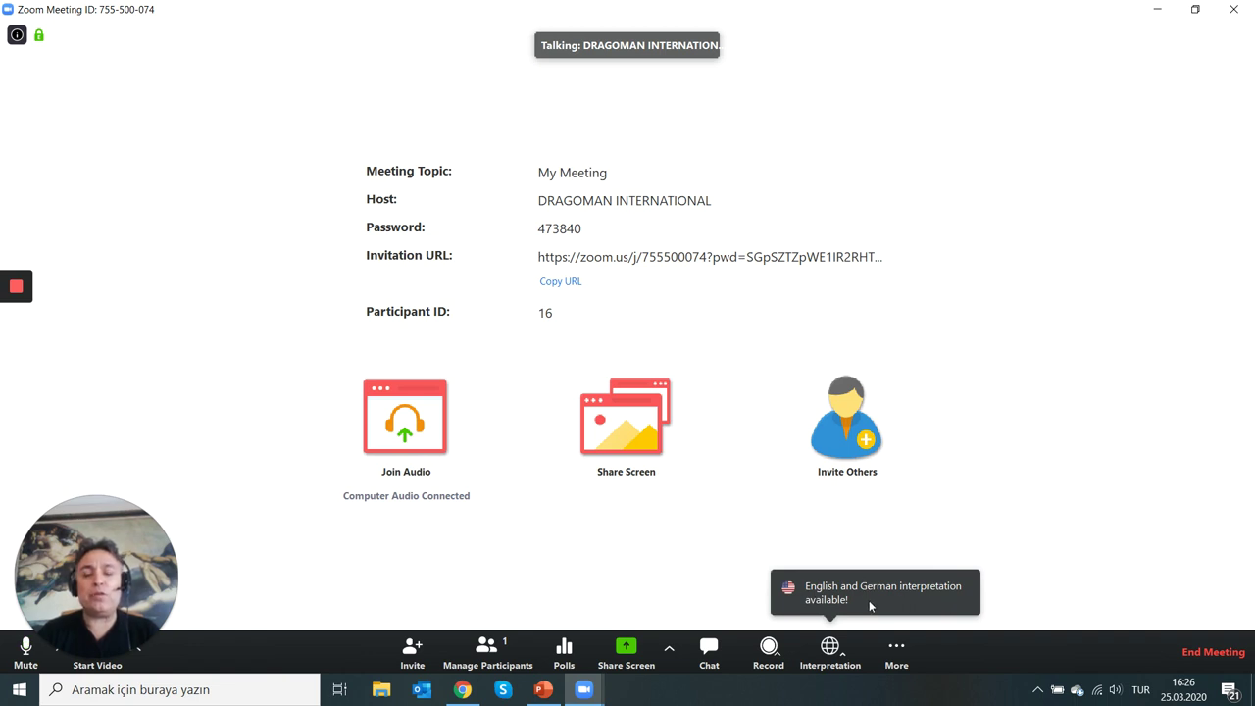
# Select the English interpretation channel and mute the original audio, reviewing the interpretation options once more
pyautogui.click(830, 647)
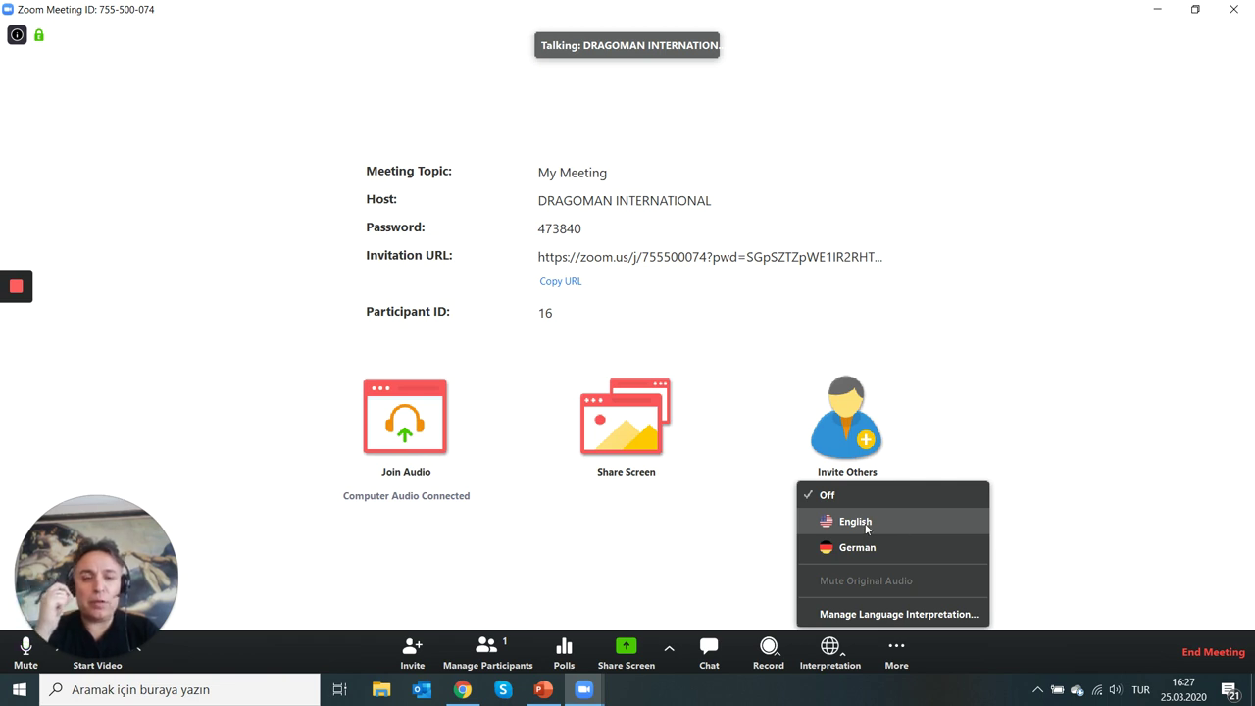
pyautogui.click(869, 522)
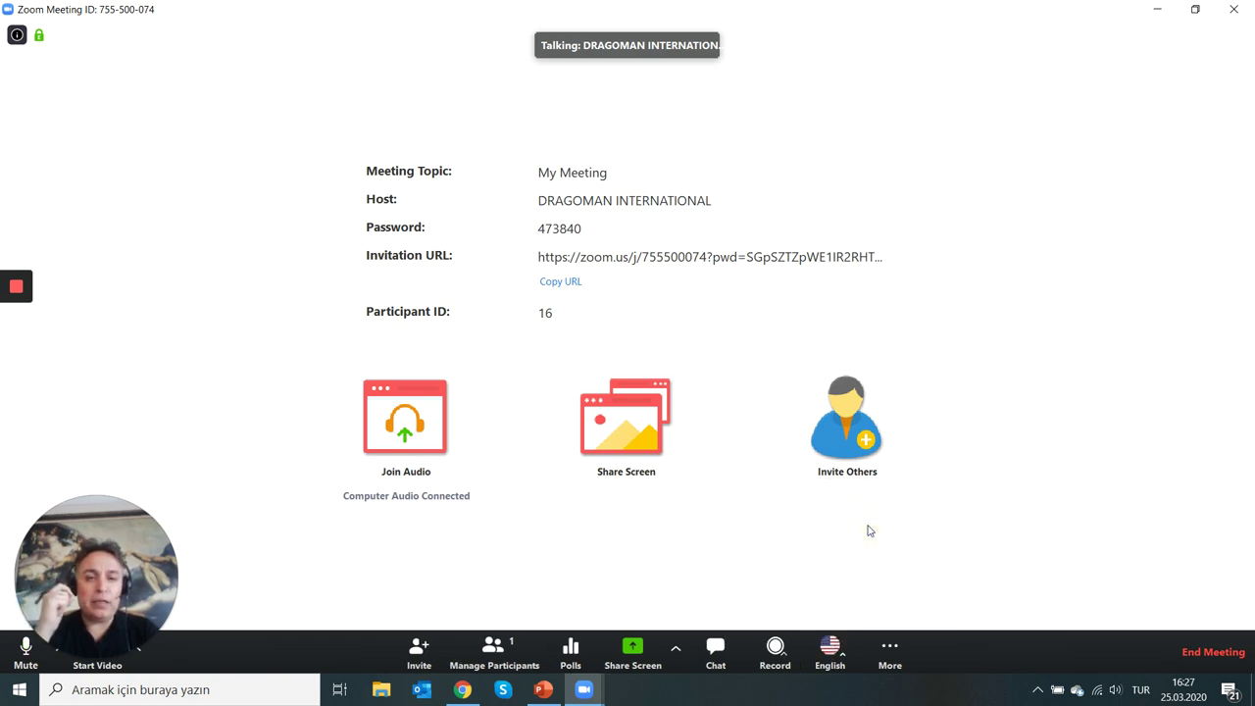
pyautogui.click(842, 663)
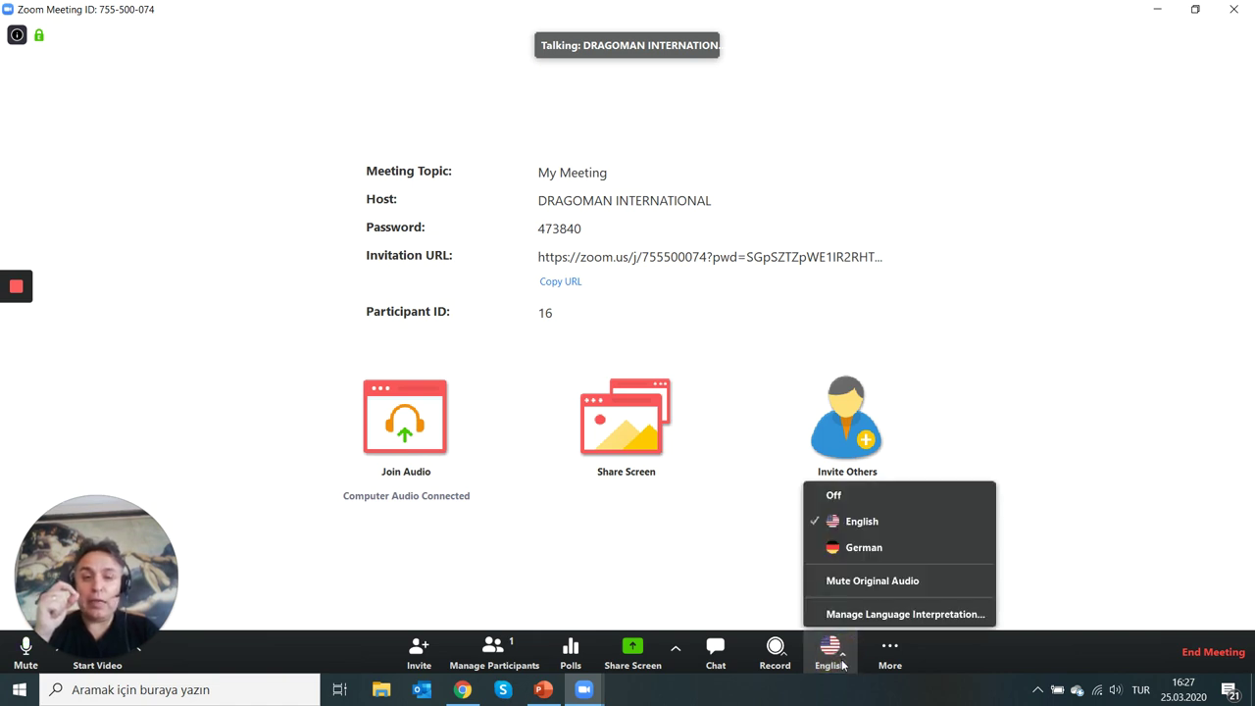
pyautogui.click(859, 580)
pyautogui.click(845, 673)
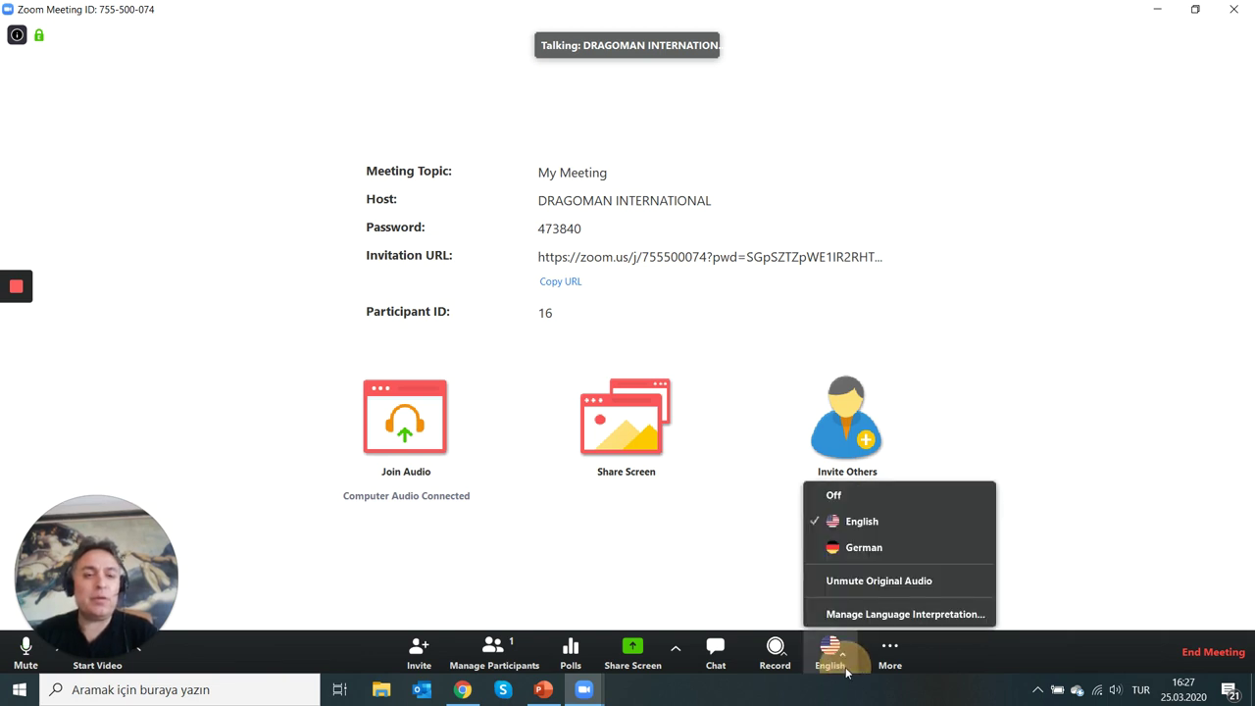
pyautogui.click(724, 530)
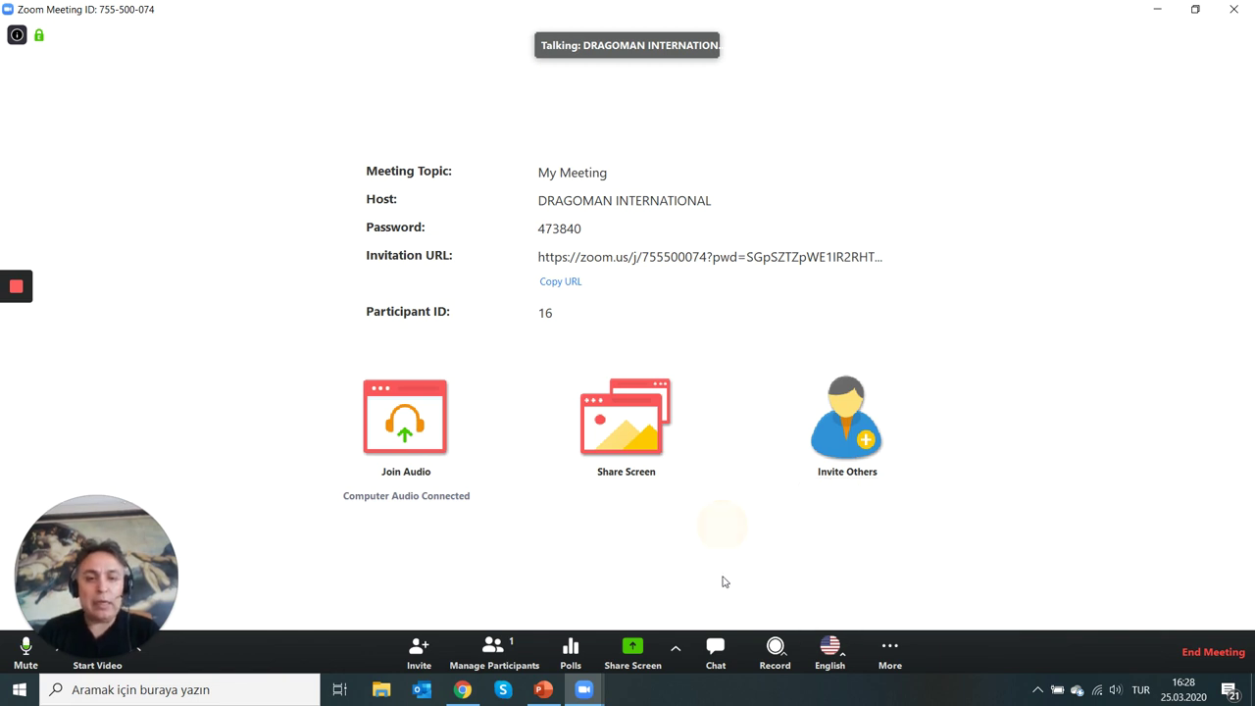
# Send the messages "I cannot hear" and "check your mic" to Everyone in the meeting's group chat
pyautogui.click(716, 647)
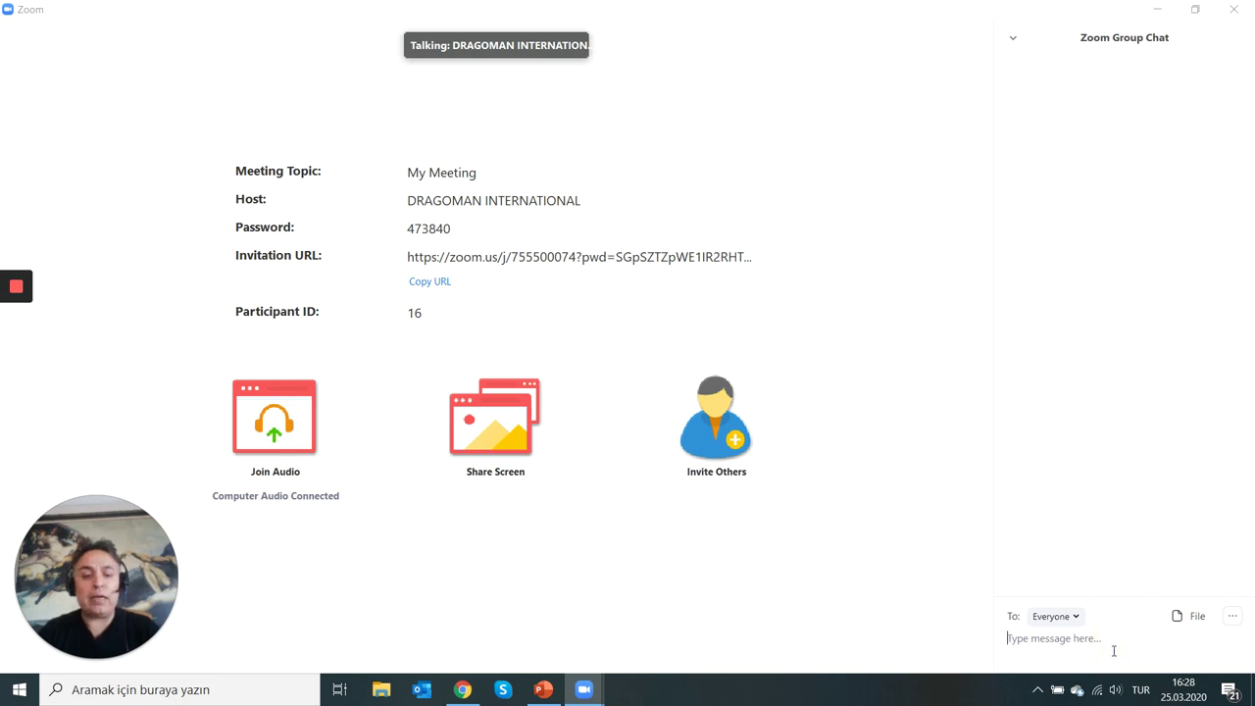
pyautogui.write('I cannot hear')
pyautogui.press('Return')
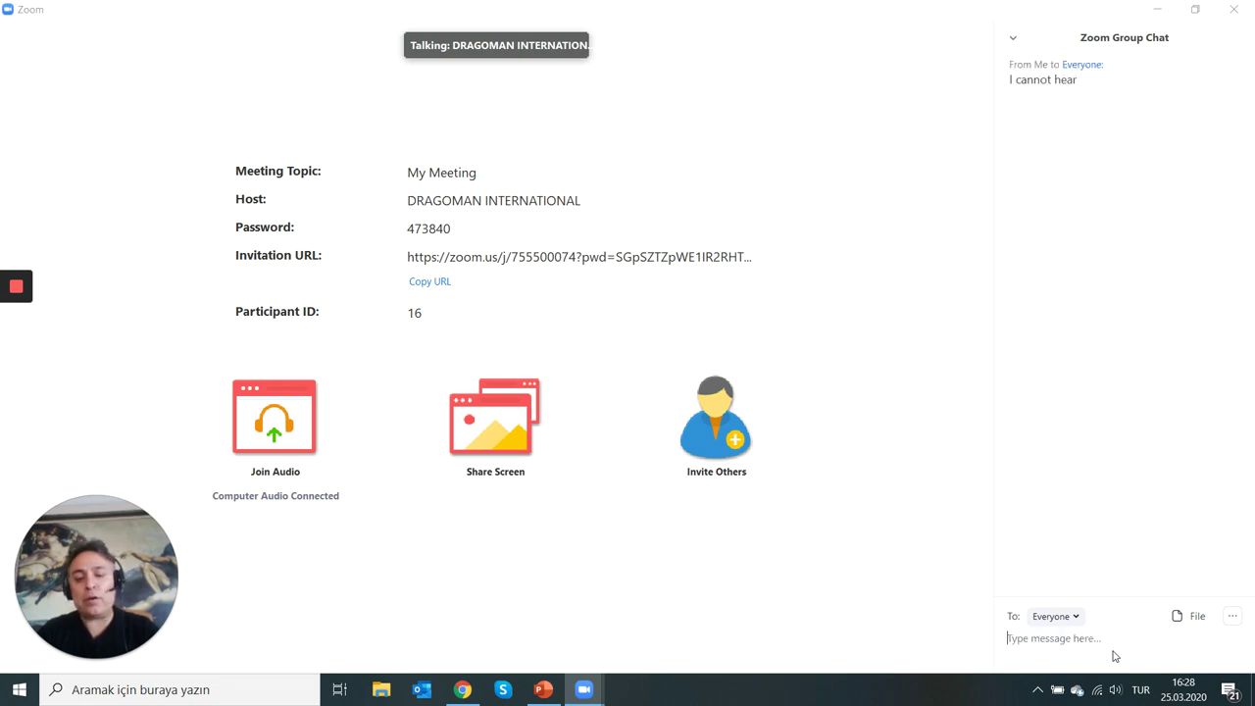
pyautogui.write('check your mic')
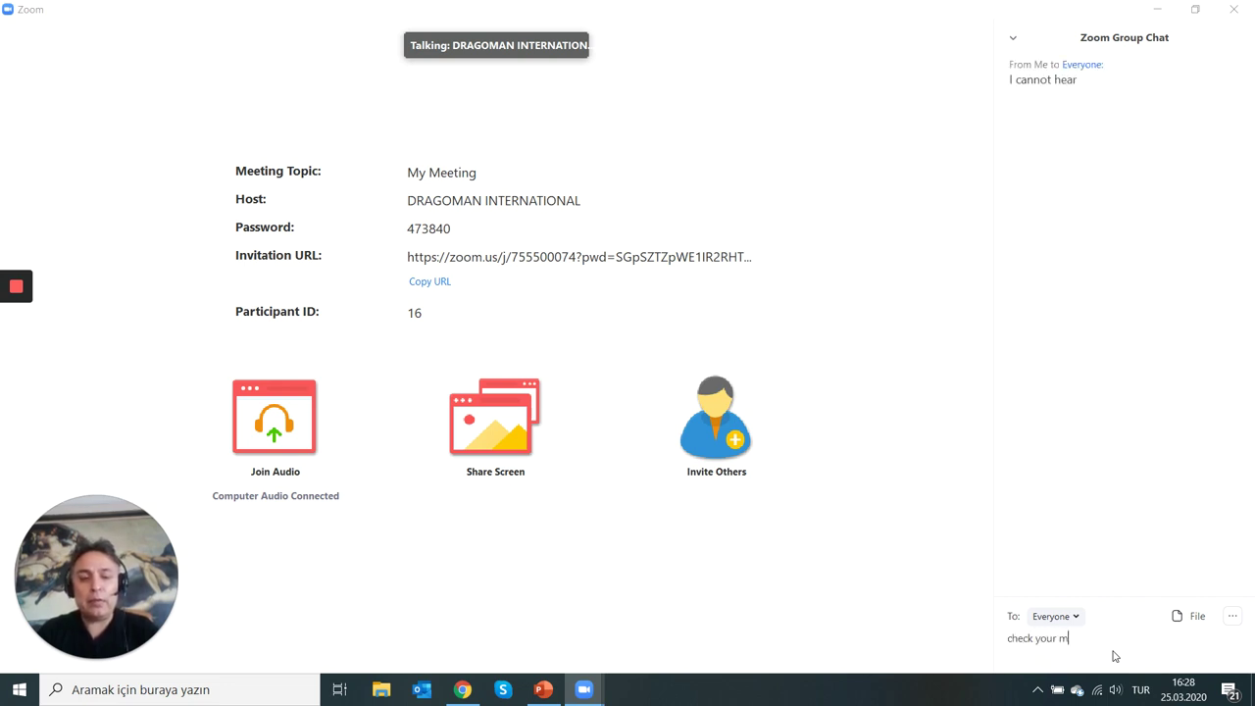
pyautogui.press('Return')
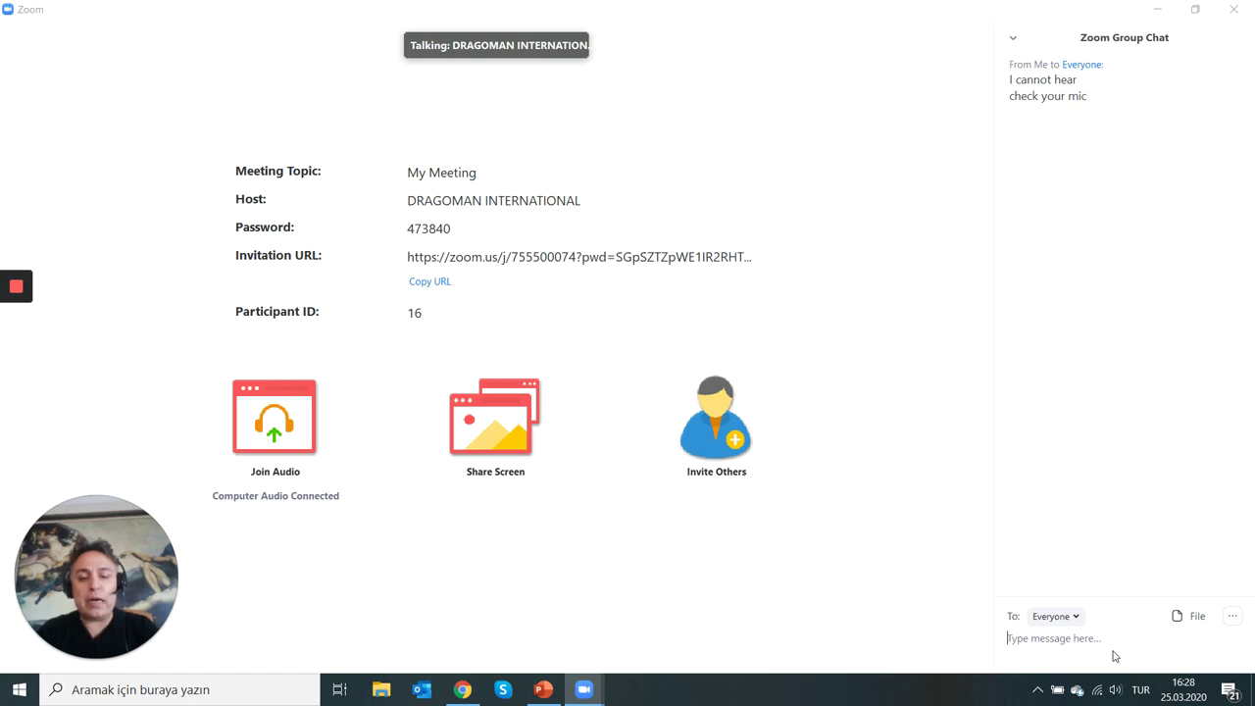
# Send the message "I cannot find interpretation" to Everyone in the group chat
pyautogui.write('I annot')
pyautogui.press('Left')
pyautogui.press('Left')
pyautogui.press('Left')
pyautogui.press('Left')
pyautogui.press('Left')
pyautogui.press('Left')
pyautogui.write('cannot find interpret')
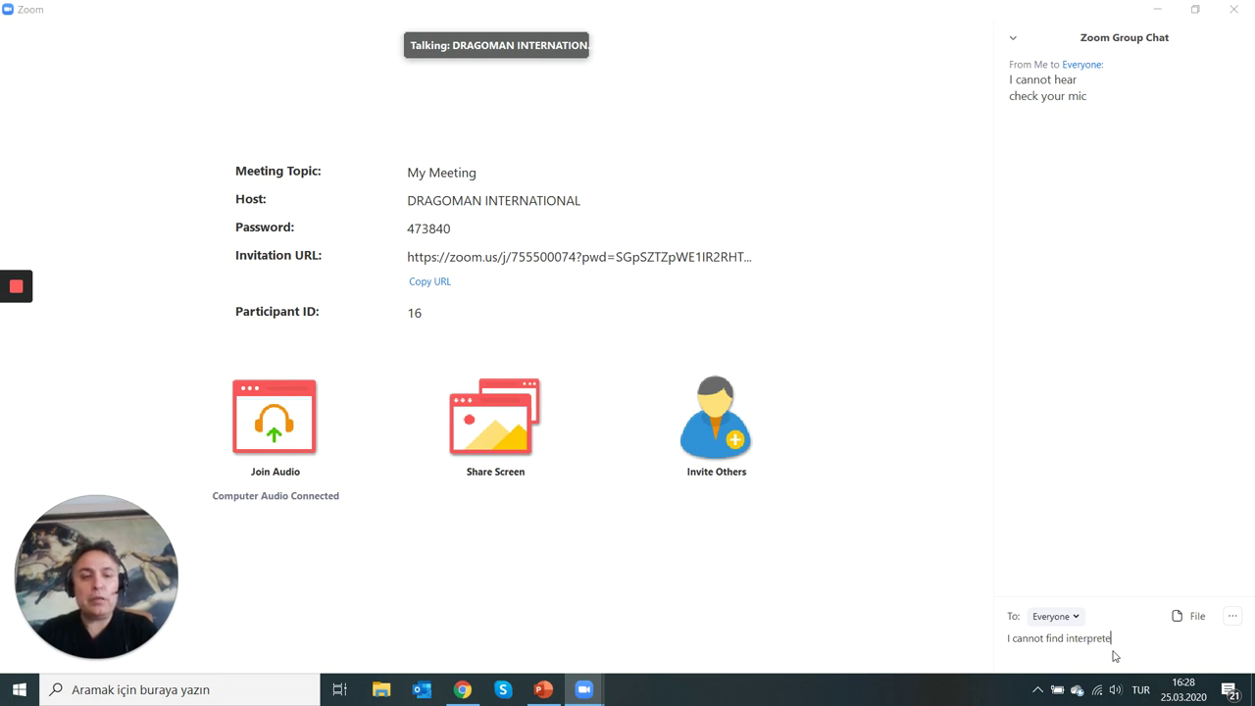
pyautogui.write('ation')
pyautogui.press('Return')
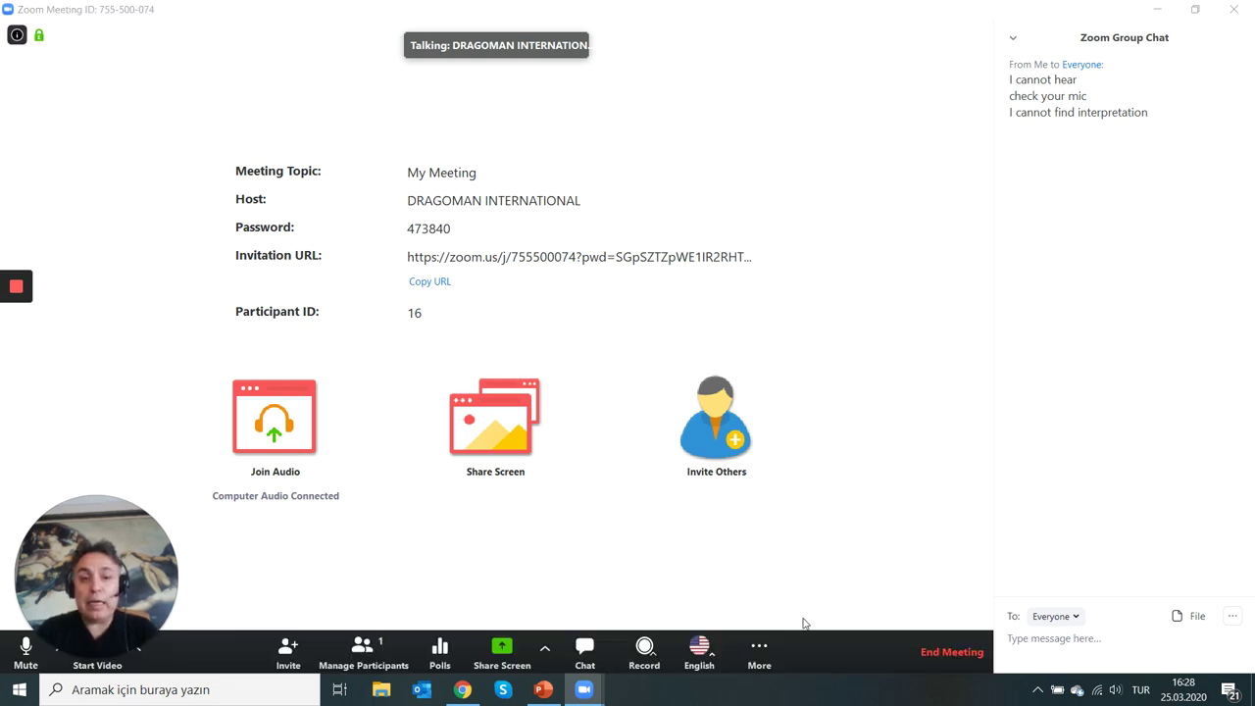
# Review the meeting's additional live streaming options and dismiss the invitation window
pyautogui.click(763, 651)
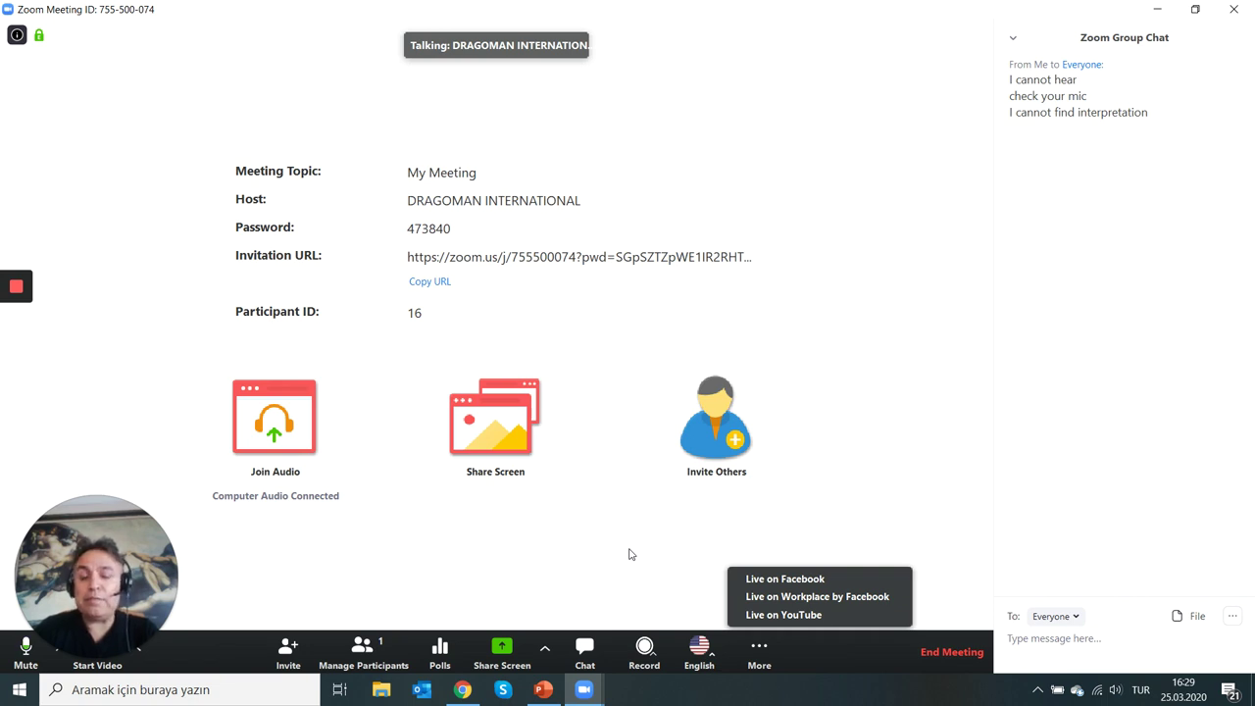
pyautogui.click(698, 479)
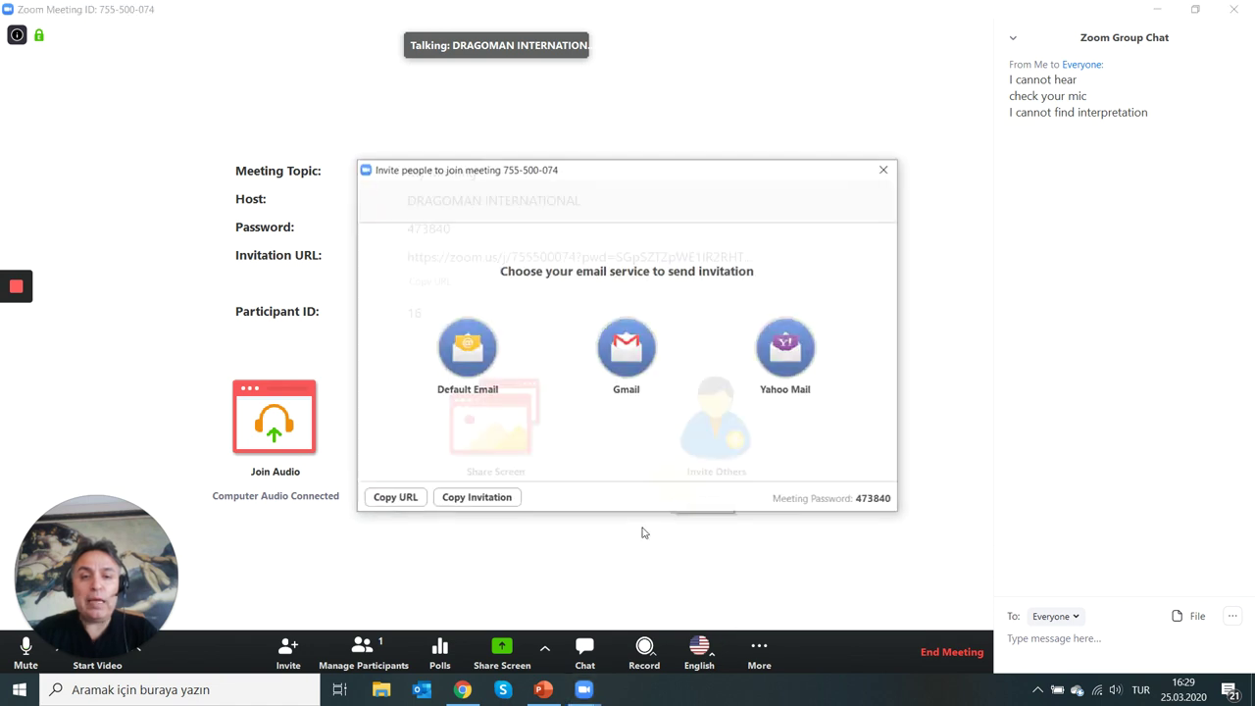
pyautogui.click(886, 169)
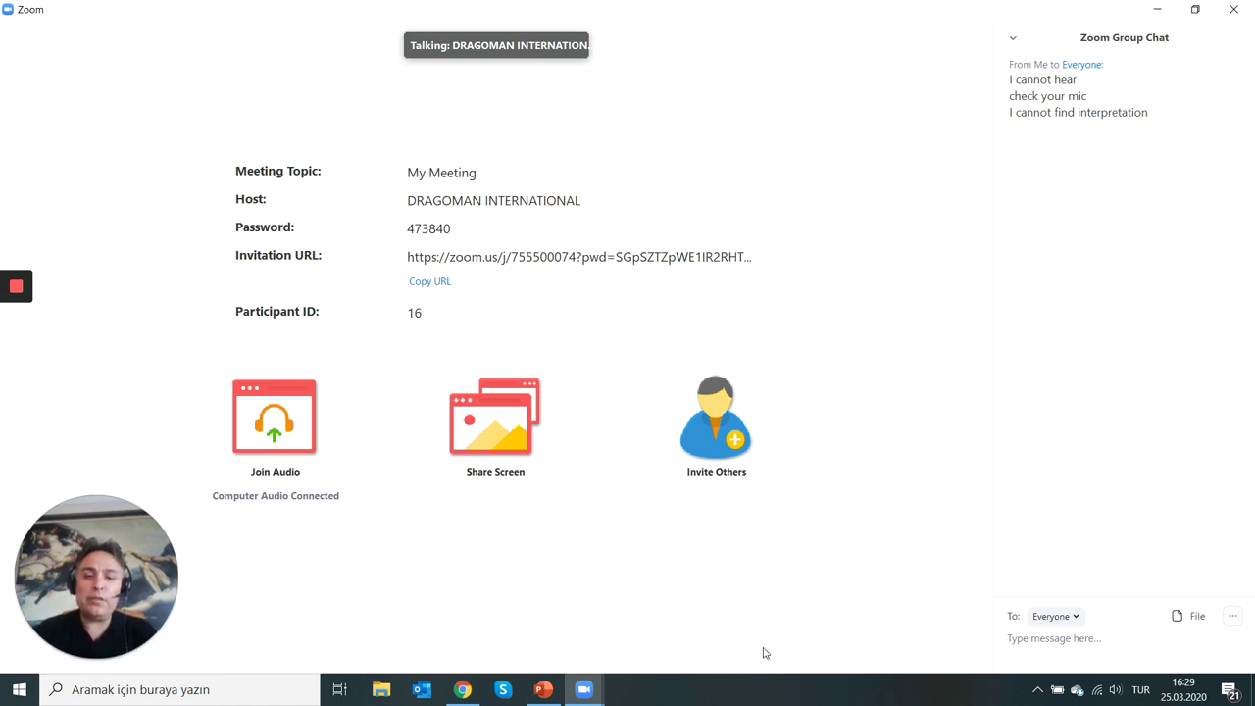
# Try to add DRAGOMAN INTERNATIONAL as a second interpreter in the language interpretation settings and close them without updating
pyautogui.click(762, 650)
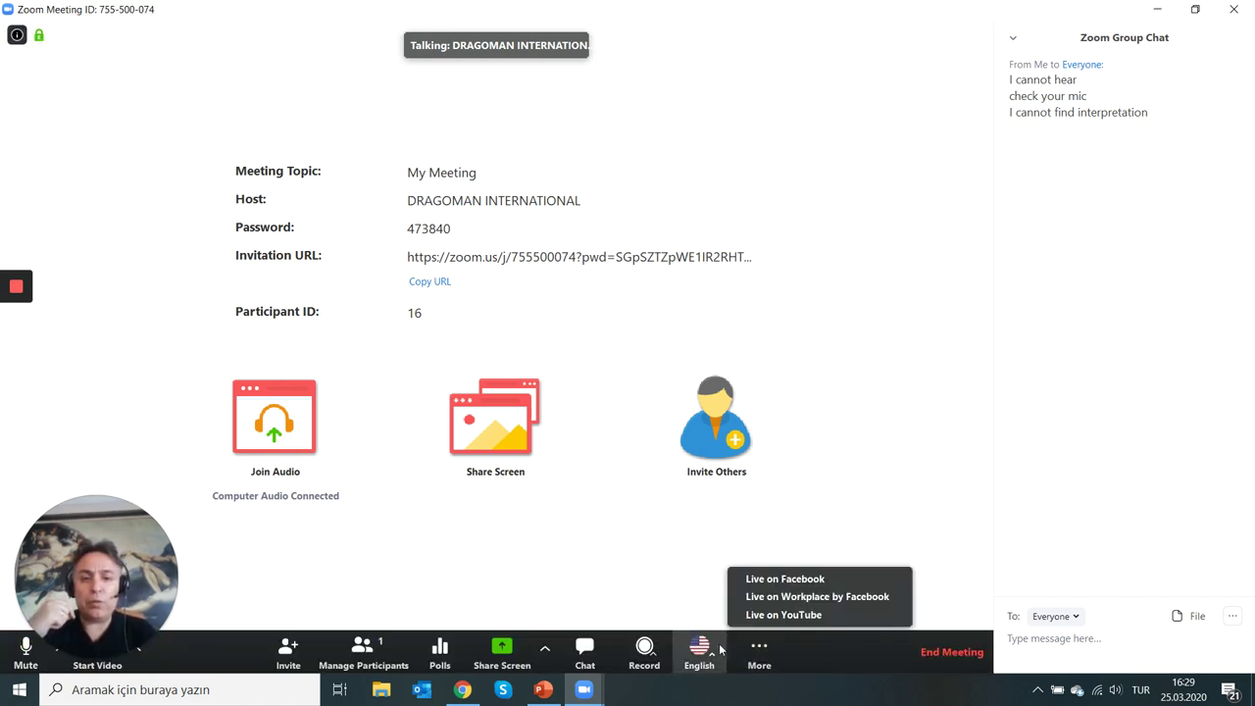
pyautogui.click(715, 657)
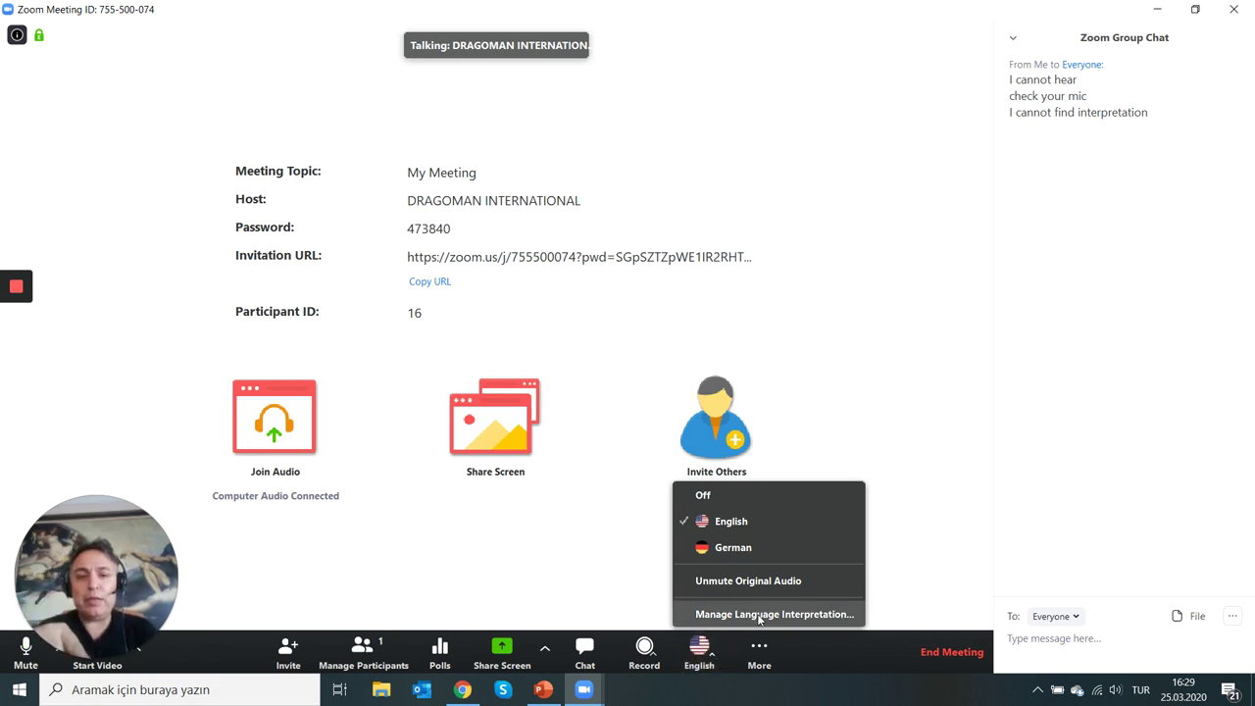
pyautogui.click(723, 613)
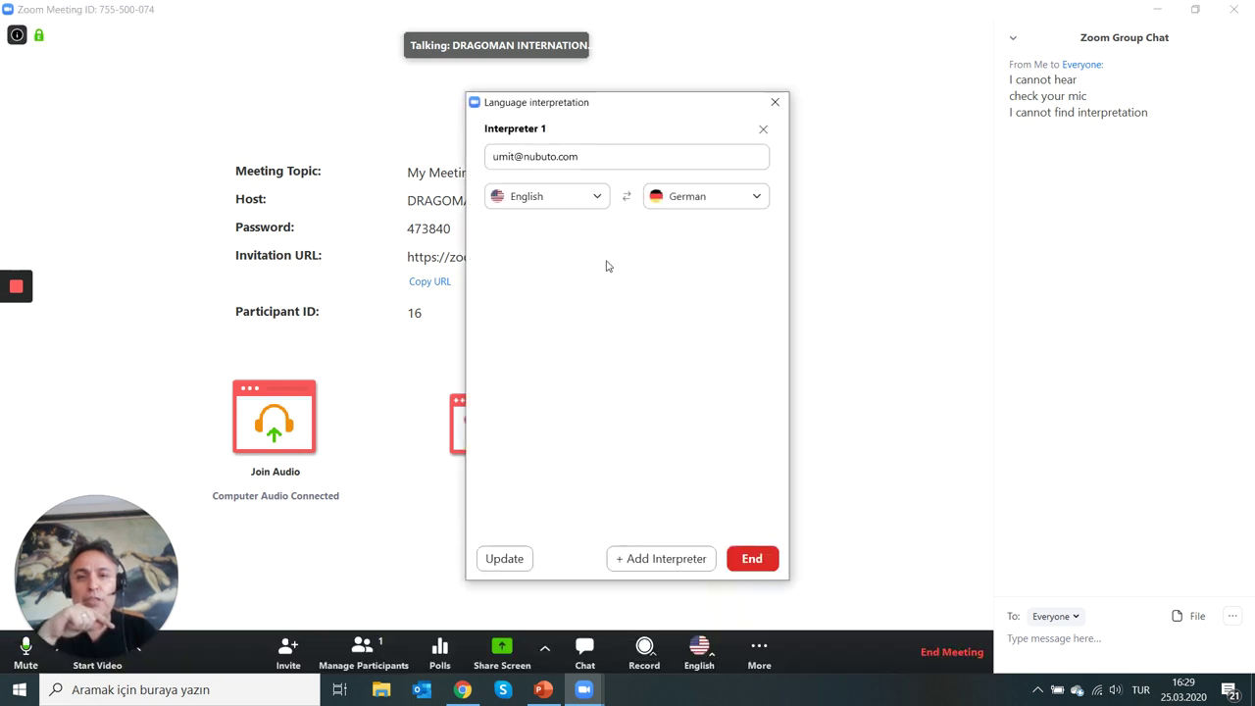
pyautogui.click(652, 560)
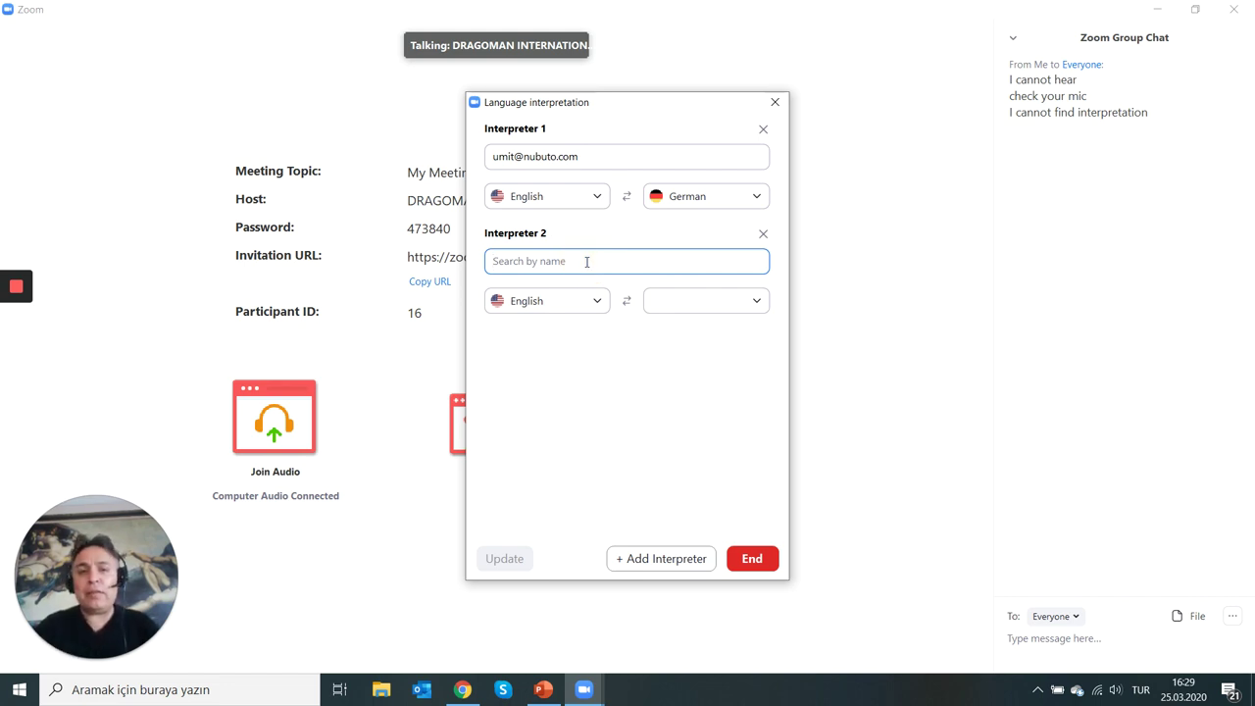
pyautogui.write('d')
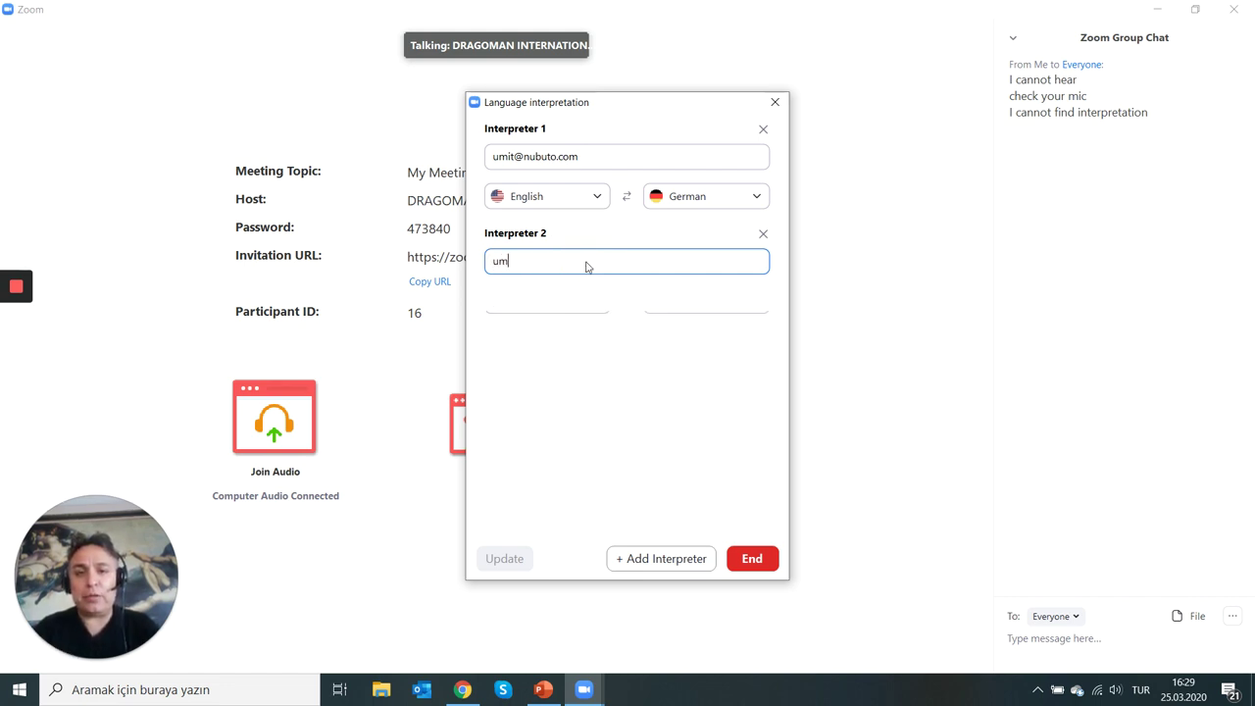
pyautogui.press('BackSpace')
pyautogui.write('d')
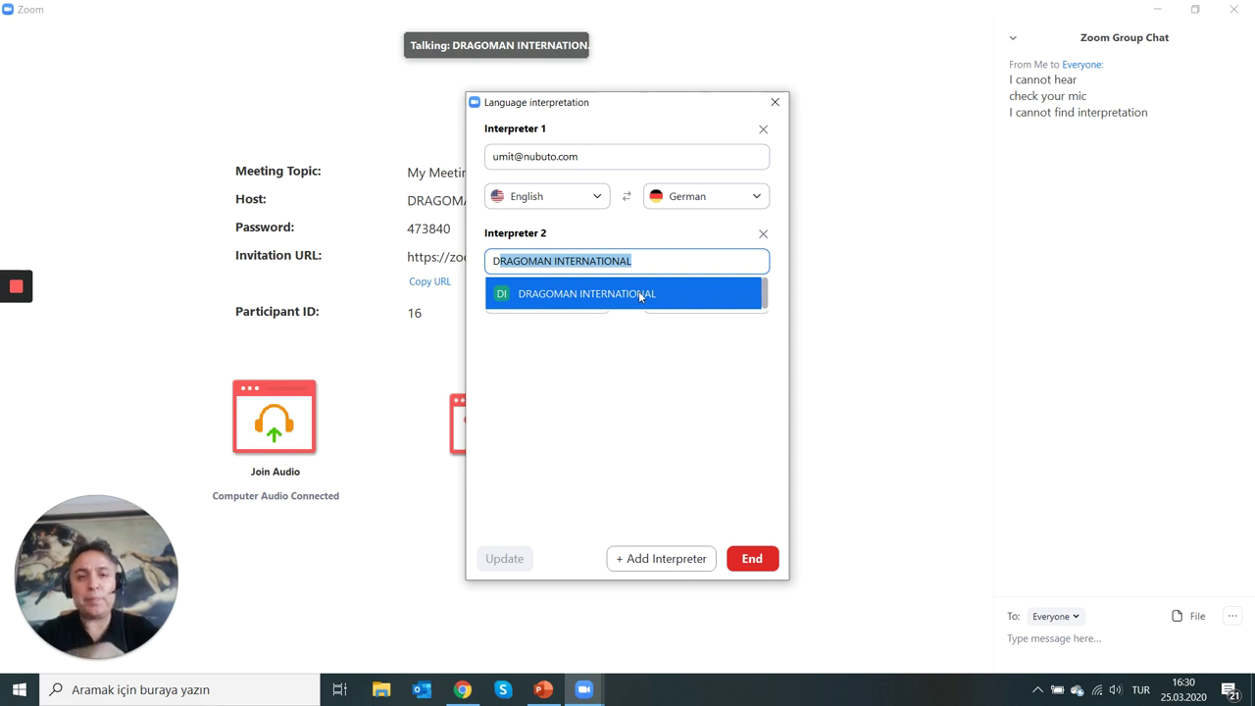
pyautogui.click(775, 102)
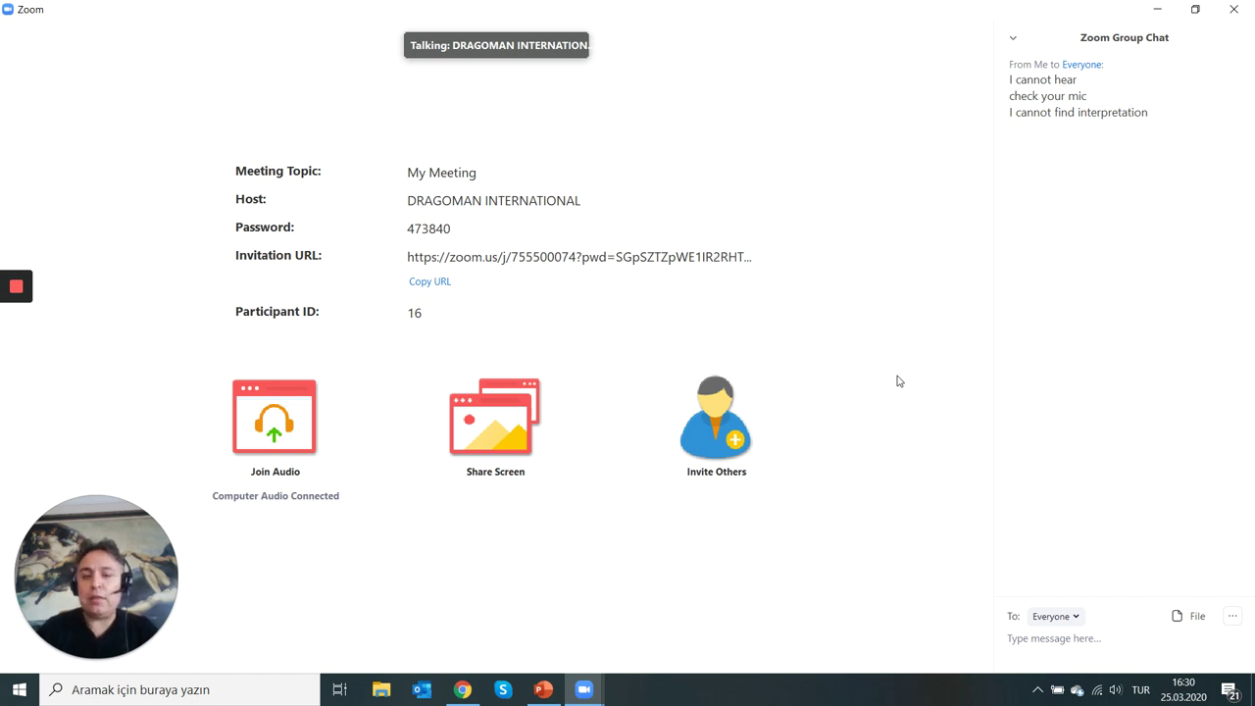
# Examine the available interpretation channels and the original audio option once more
pyautogui.moveTo(673, 616)
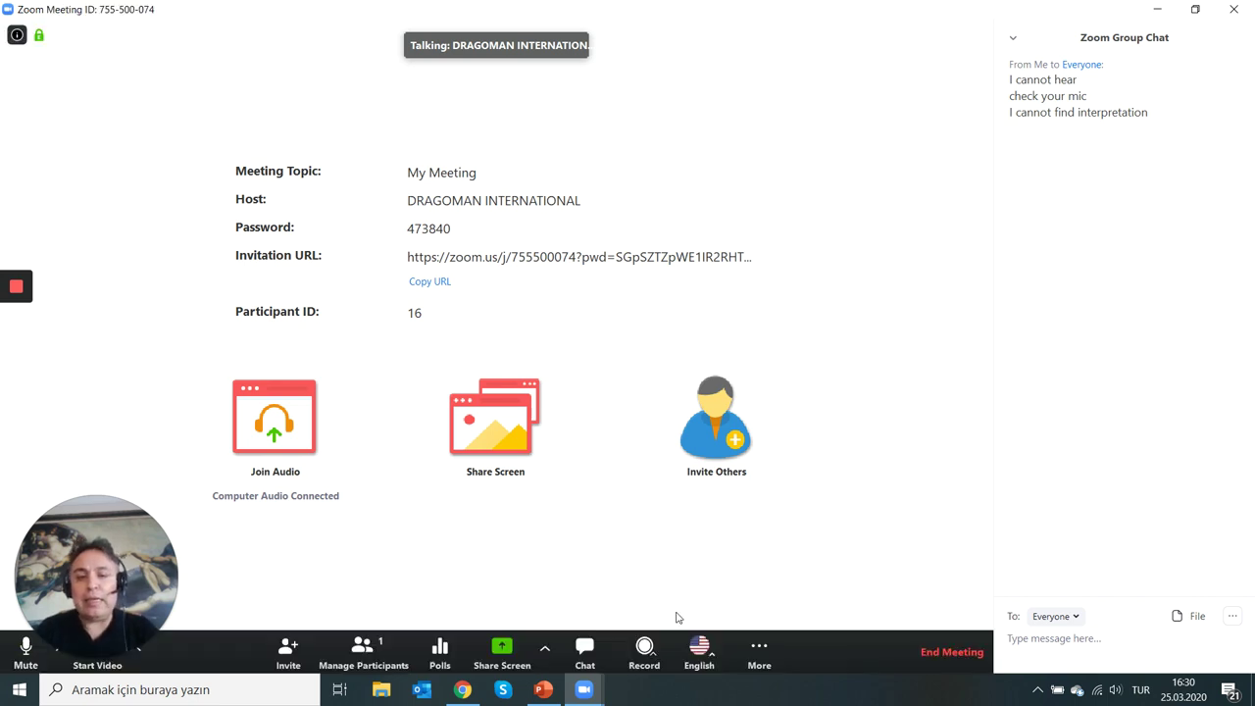
pyautogui.click(751, 652)
pyautogui.click(717, 663)
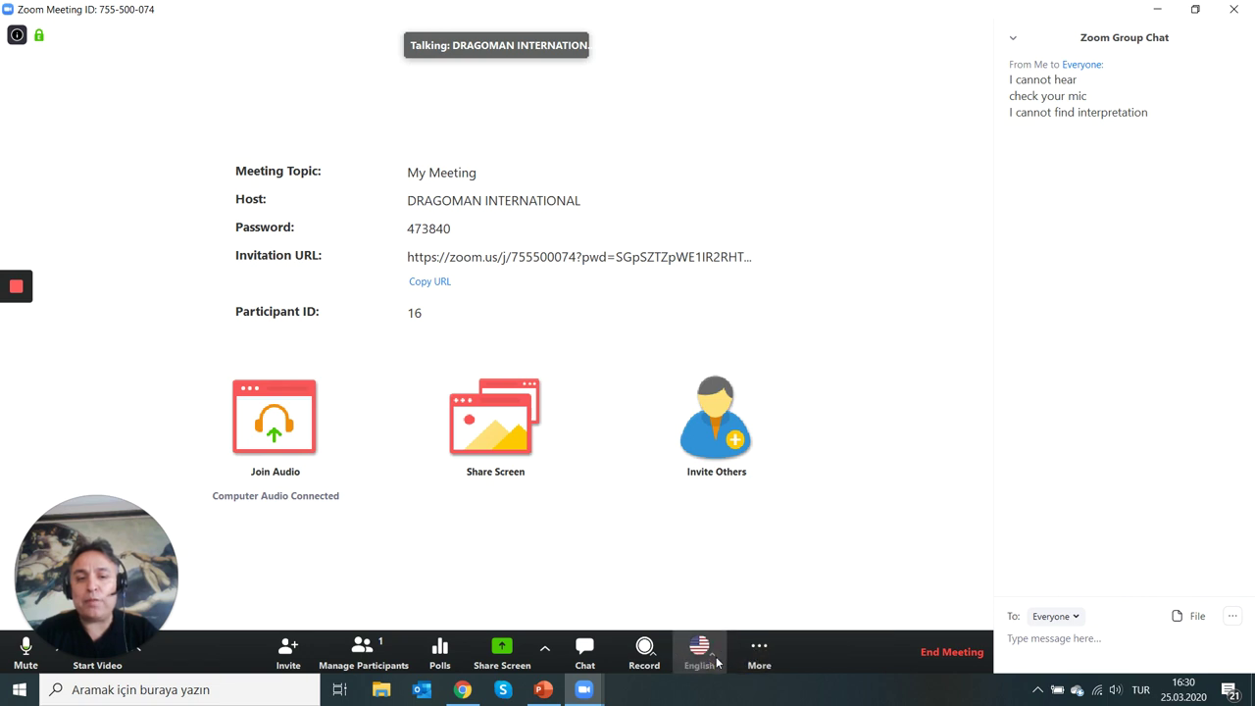
pyautogui.click(717, 663)
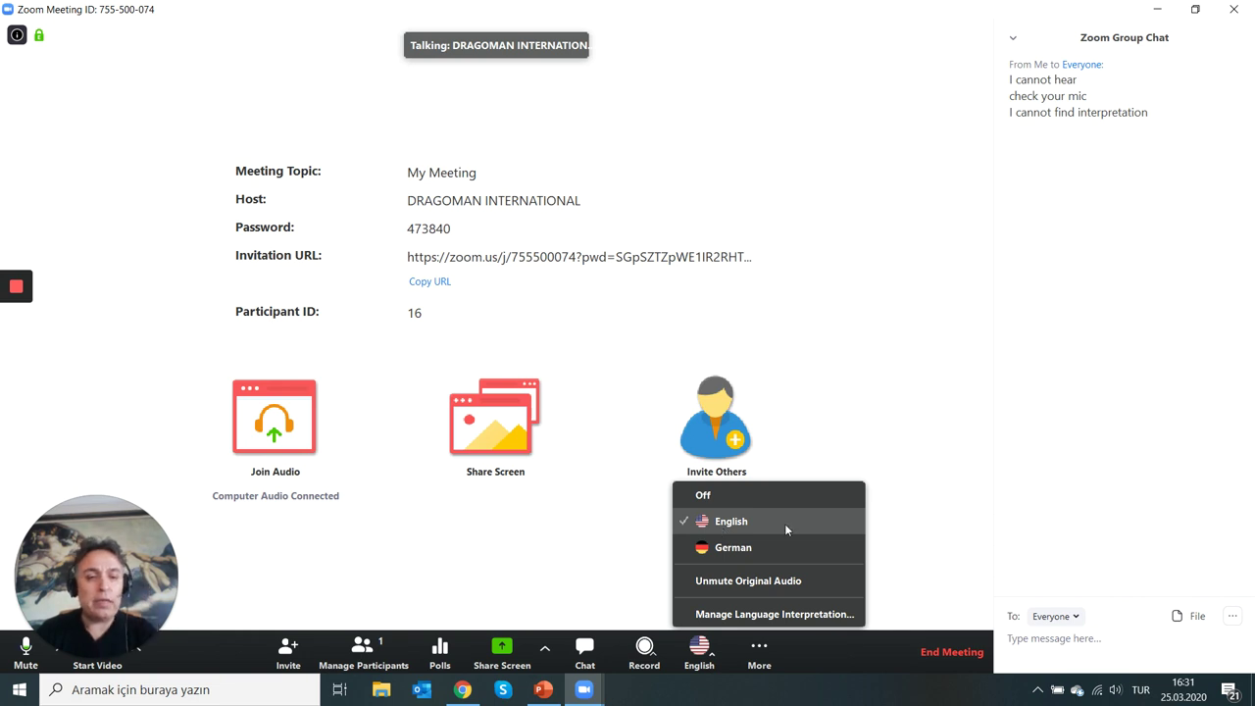
# Set the system speaker volume of the Logitech USB Headset H540 to 28
pyautogui.click(1101, 698)
pyautogui.click(1099, 696)
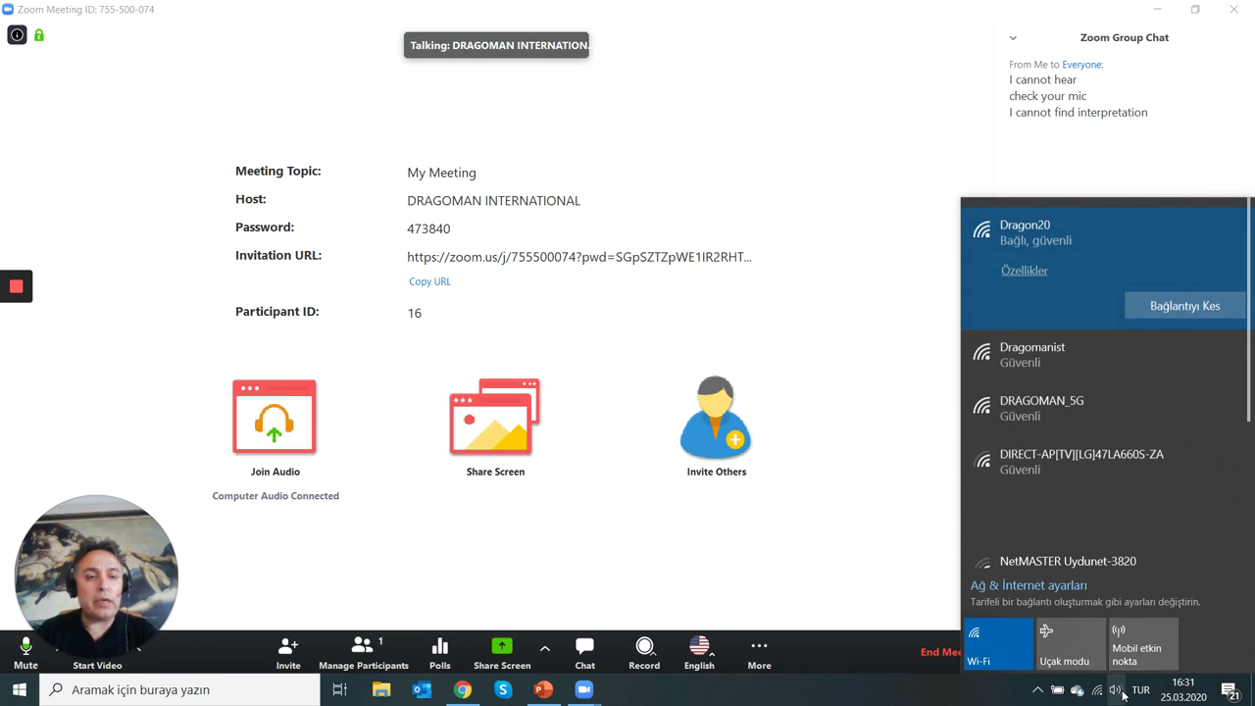
pyautogui.click(1116, 690)
pyautogui.moveTo(1083, 655)
pyautogui.mouseDown()
pyautogui.moveTo(1040, 655)
pyautogui.moveTo(1103, 656)
pyautogui.moveTo(1068, 655)
pyautogui.mouseUp()
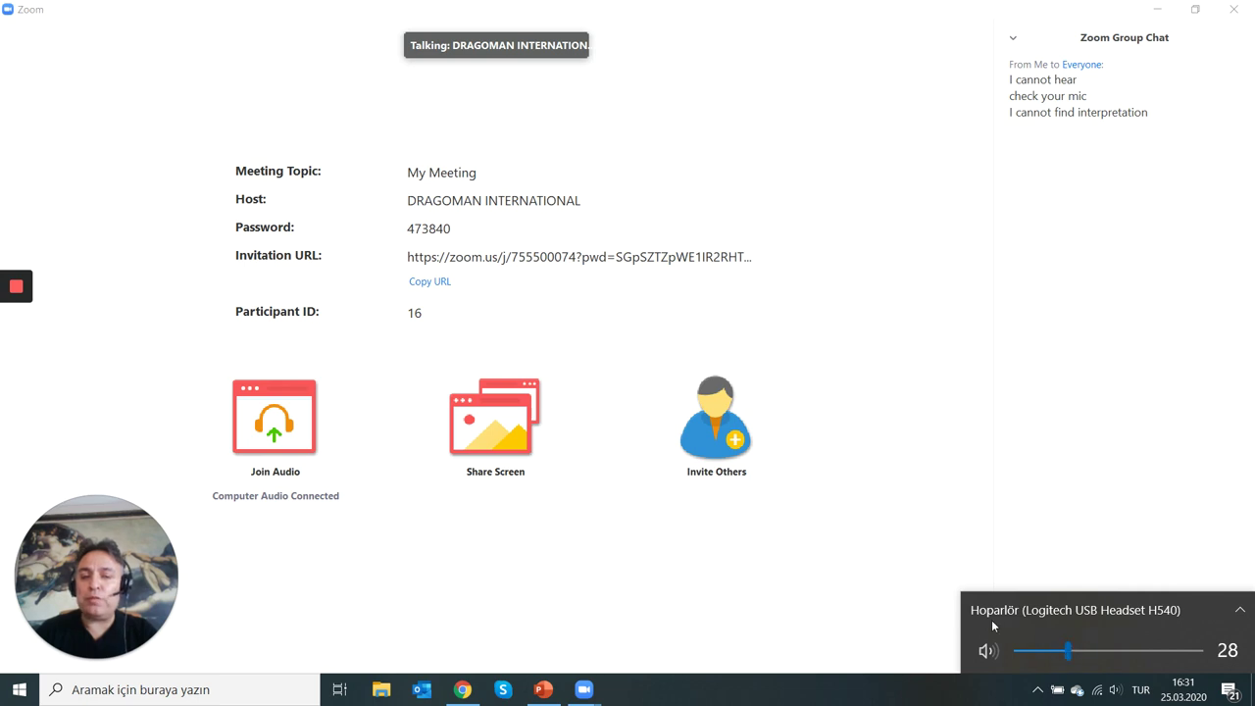
pyautogui.click(828, 558)
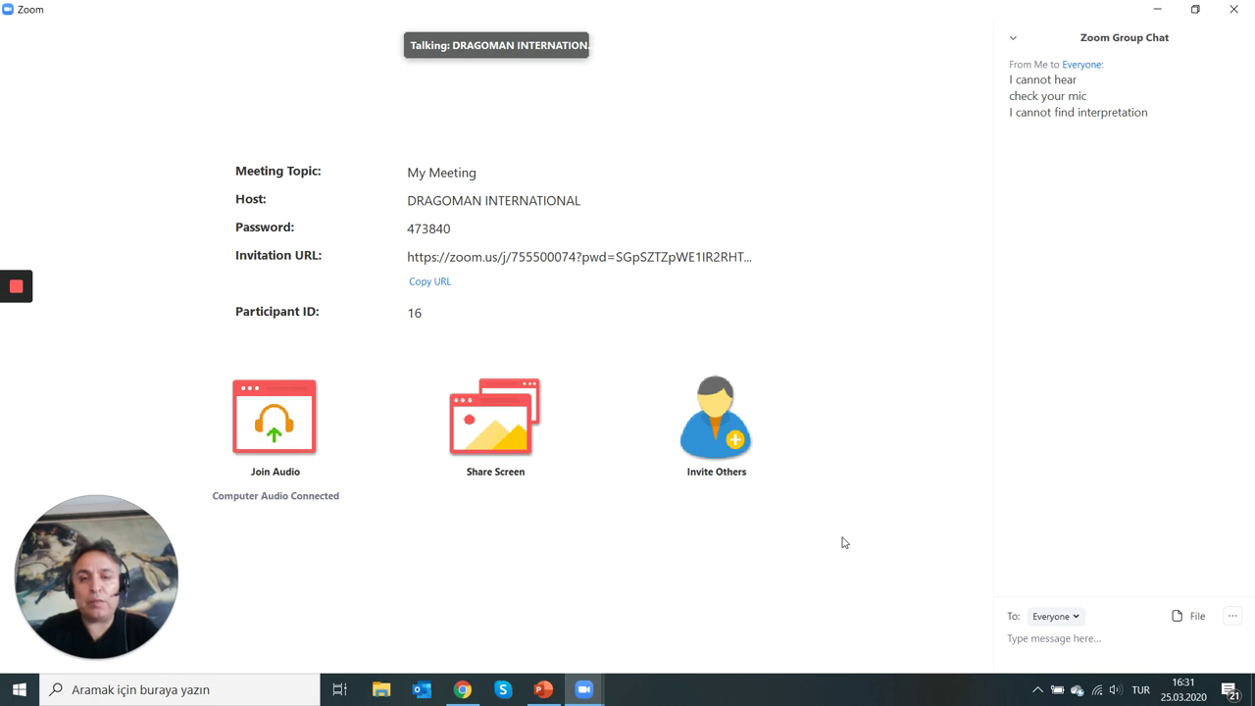
pyautogui.moveTo(724, 540)
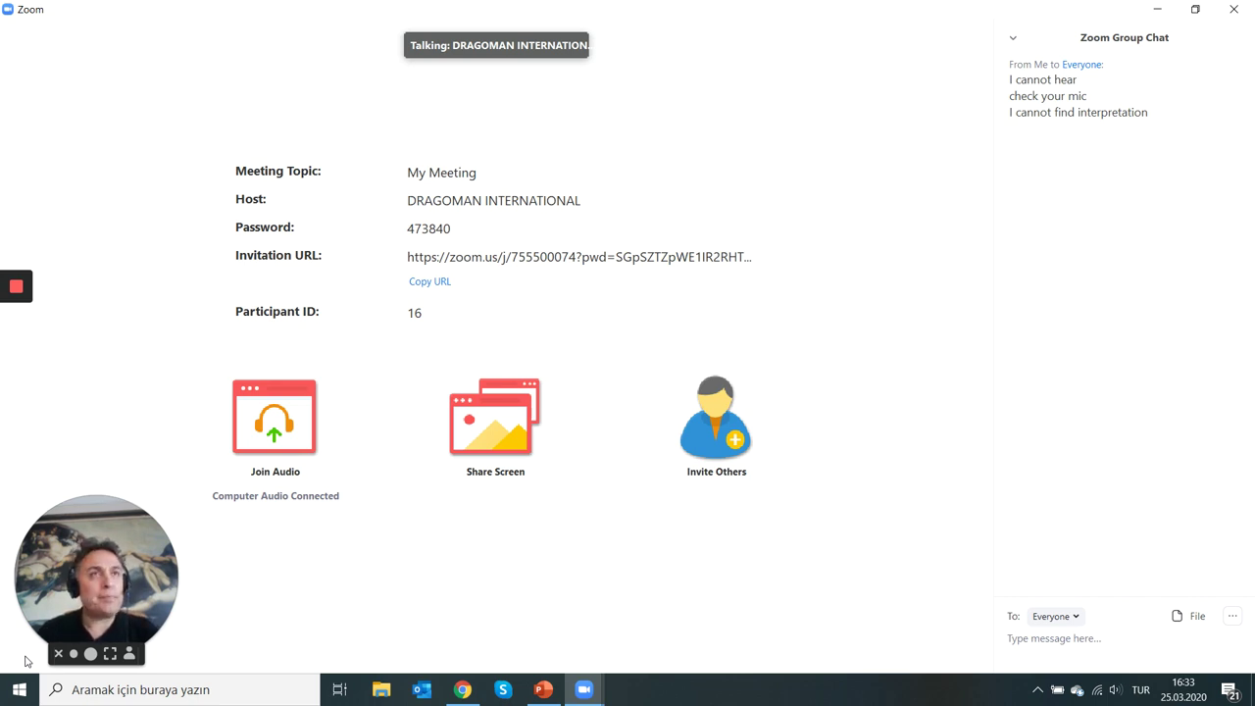
pyautogui.moveTo(147, 652)
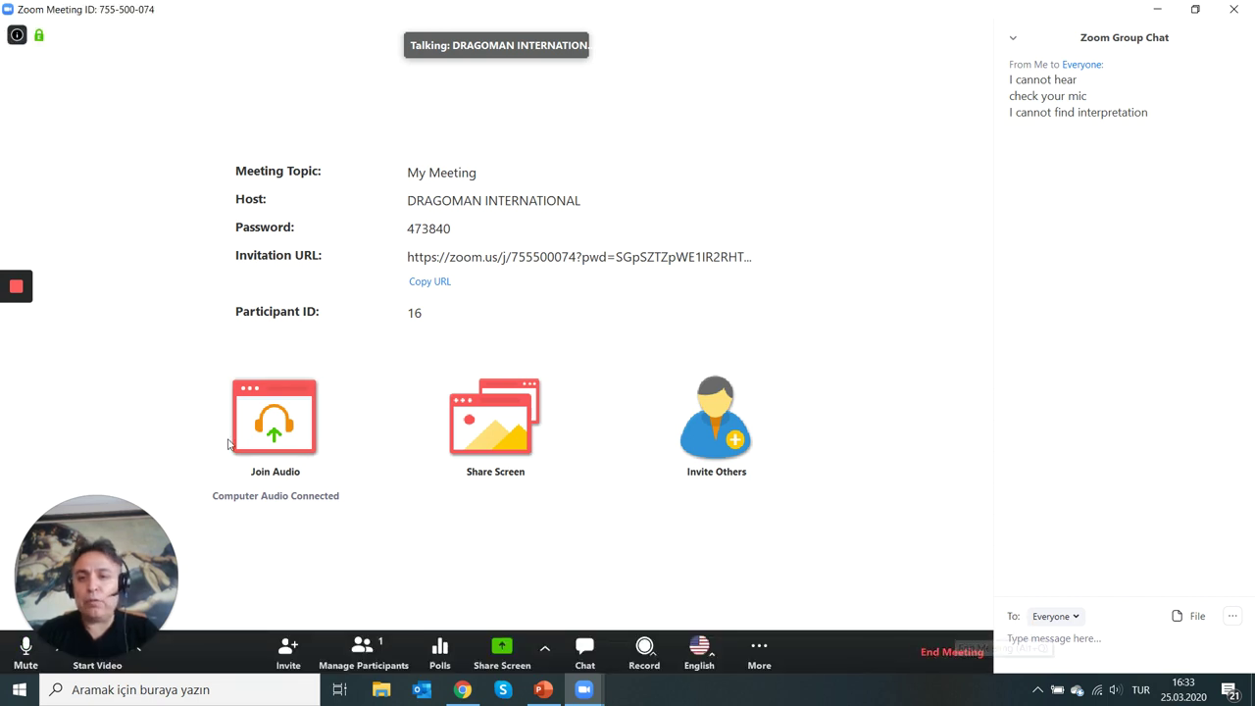
pyautogui.moveTo(23, 290)
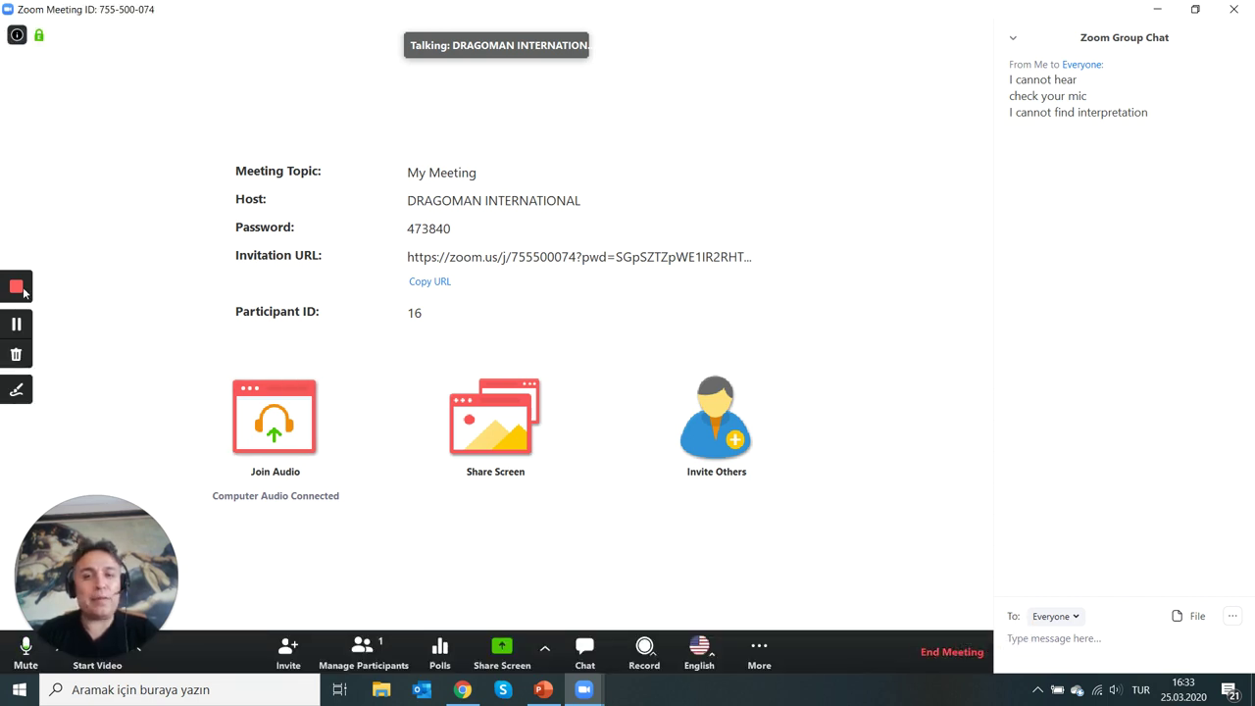